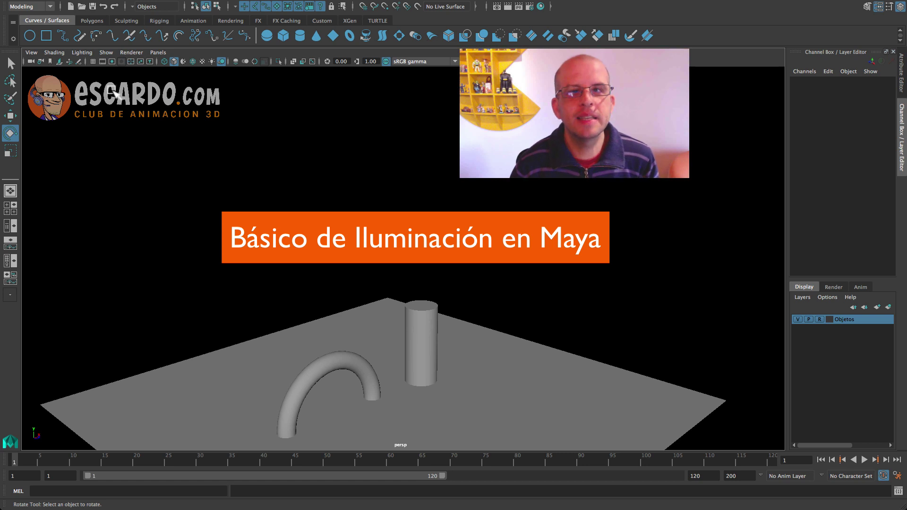
# Pan the persp view so the scene sits higher, then switch to the Rendering shelf.
pyautogui.moveTo(301, 314)
pyautogui.keyDown('alt'); pyautogui.mouseDown(button='middle')
pyautogui.moveTo(318, 284)
pyautogui.moveTo(302, 289)
pyautogui.mouseUp(button='middle'); pyautogui.keyUp('alt')
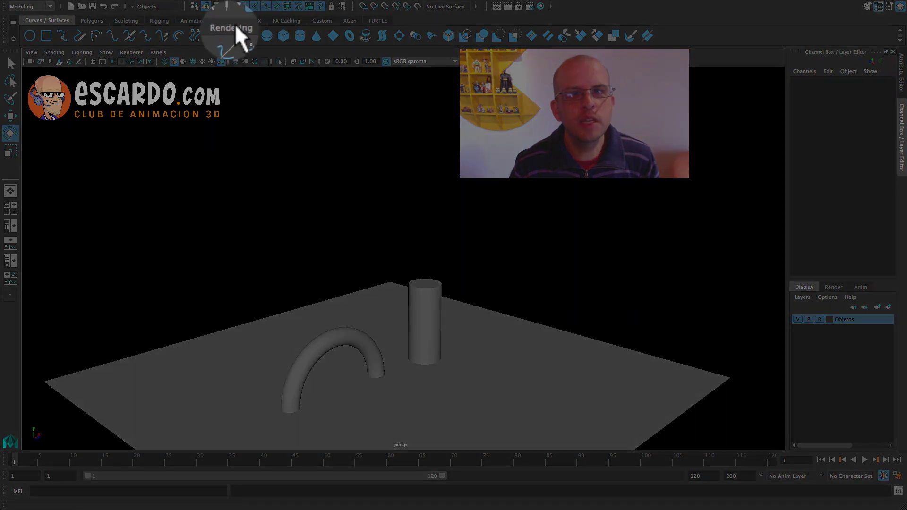
pyautogui.click(236, 21)
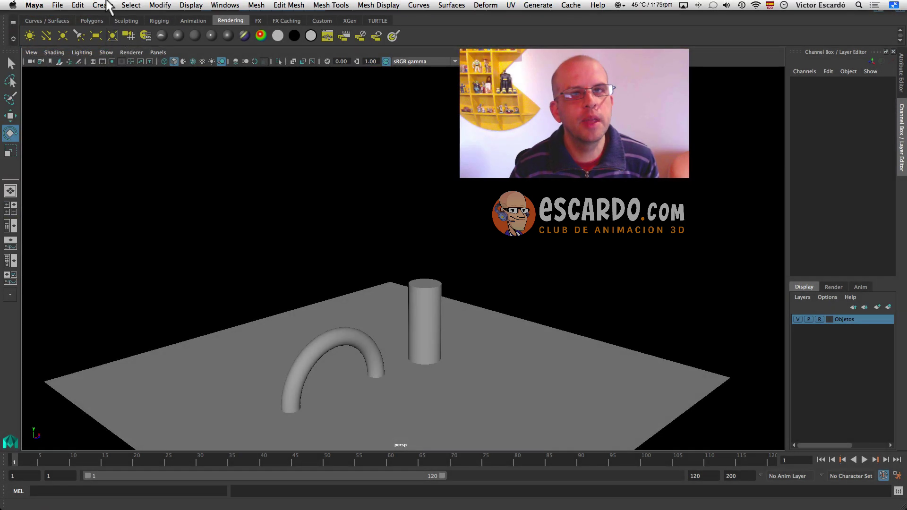
# Tear off the Create > Lights submenu into a floating window beside the scene.
pyautogui.click(105, 5)
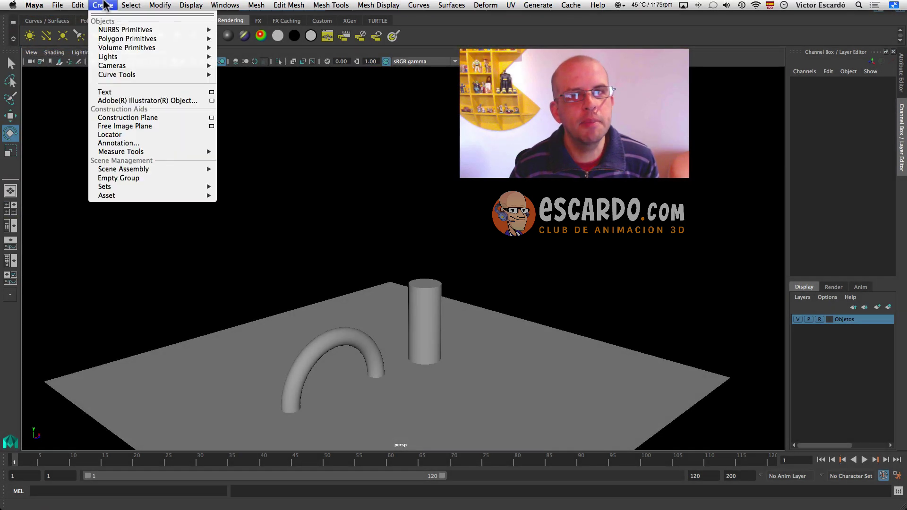
pyautogui.moveTo(108, 57)
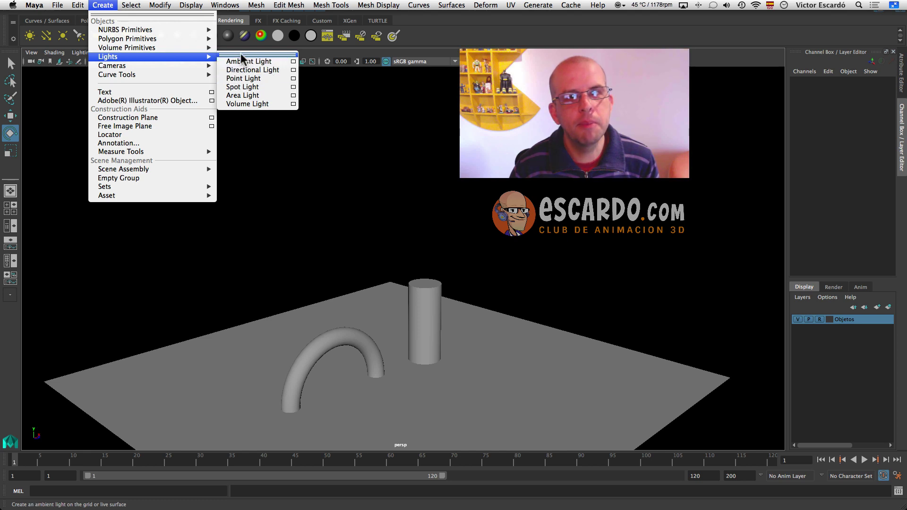
pyautogui.click(245, 54)
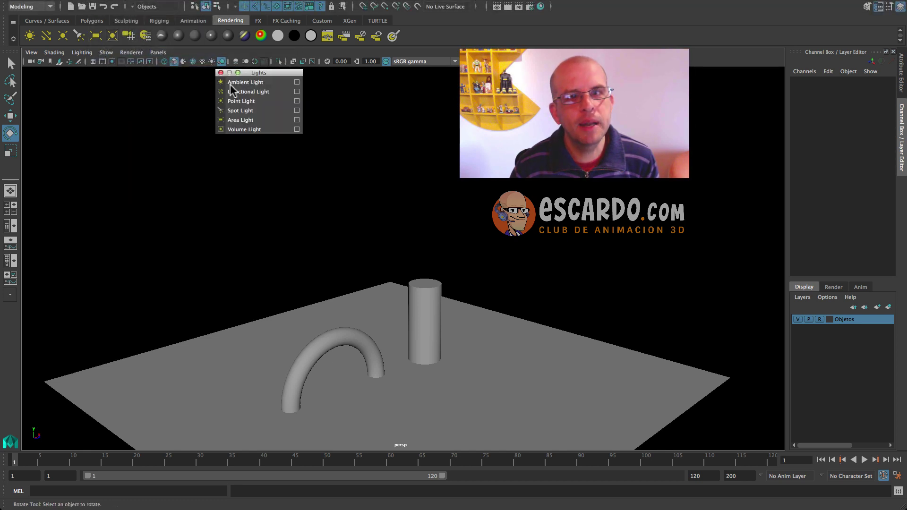
pyautogui.moveTo(254, 73)
pyautogui.mouseDown()
pyautogui.moveTo(188, 100)
pyautogui.moveTo(146, 96)
pyautogui.mouseUp()
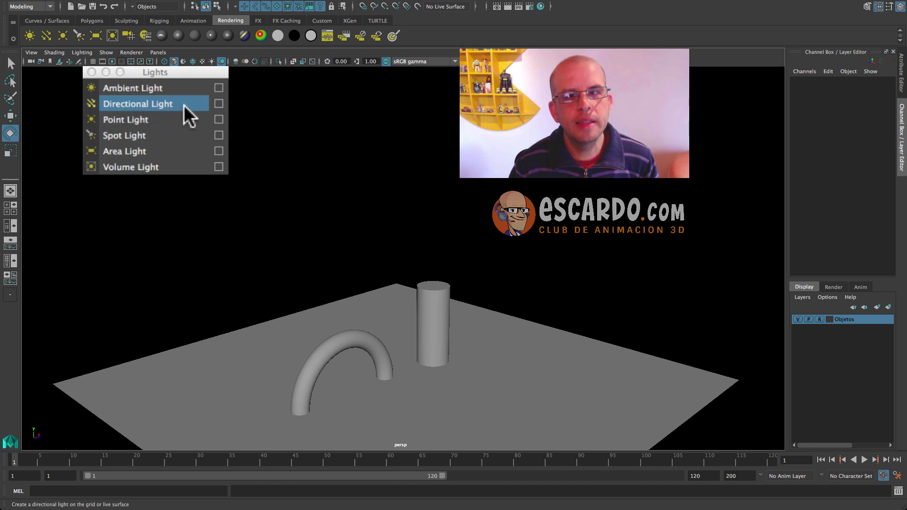
# Bring up the Directional Light options and reset them to default settings.
pyautogui.click(219, 103)
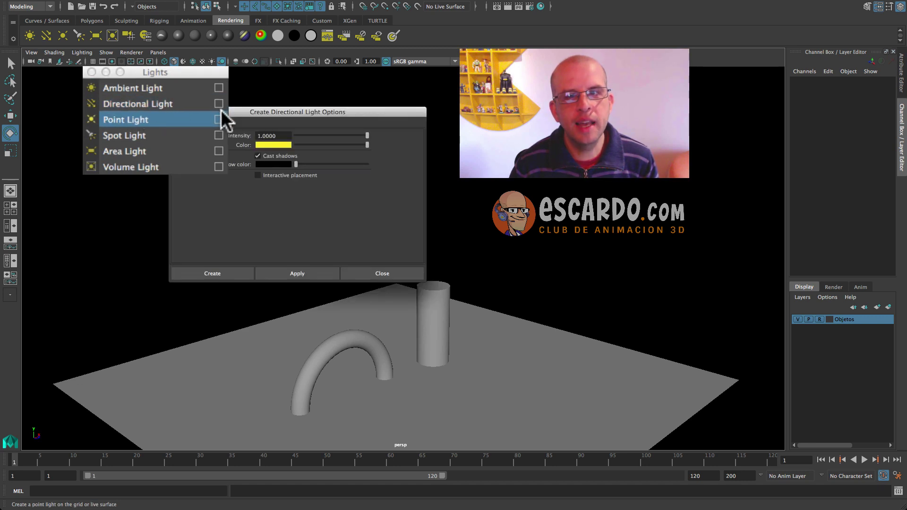
pyautogui.moveTo(189, 71); pyautogui.dragTo(137, 121)
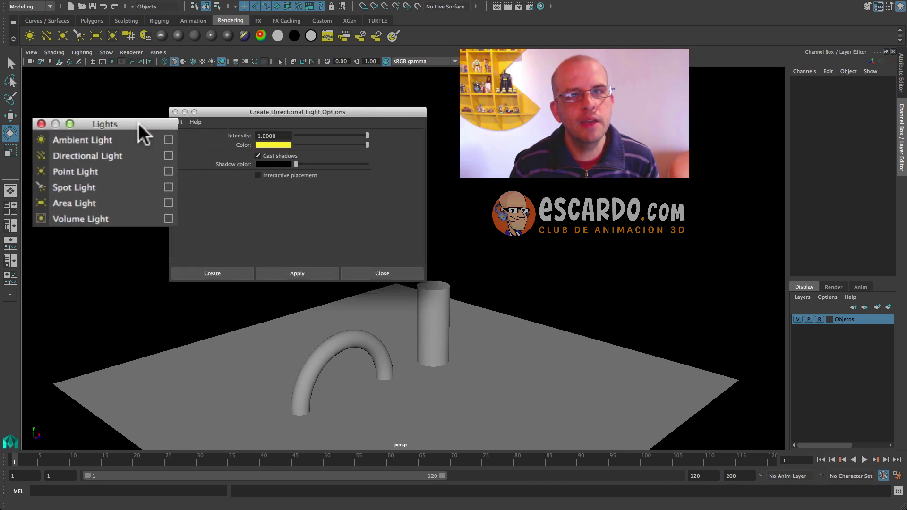
pyautogui.moveTo(250, 111); pyautogui.dragTo(255, 133)
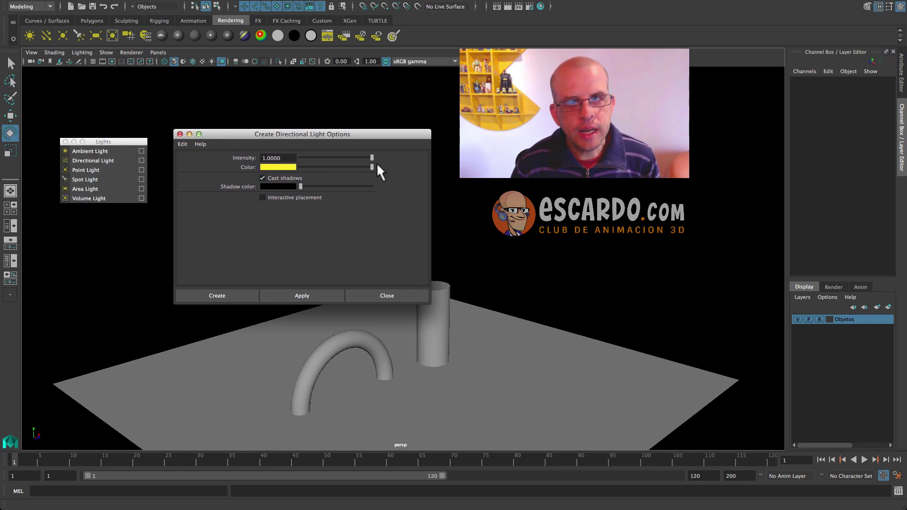
pyautogui.click(284, 159)
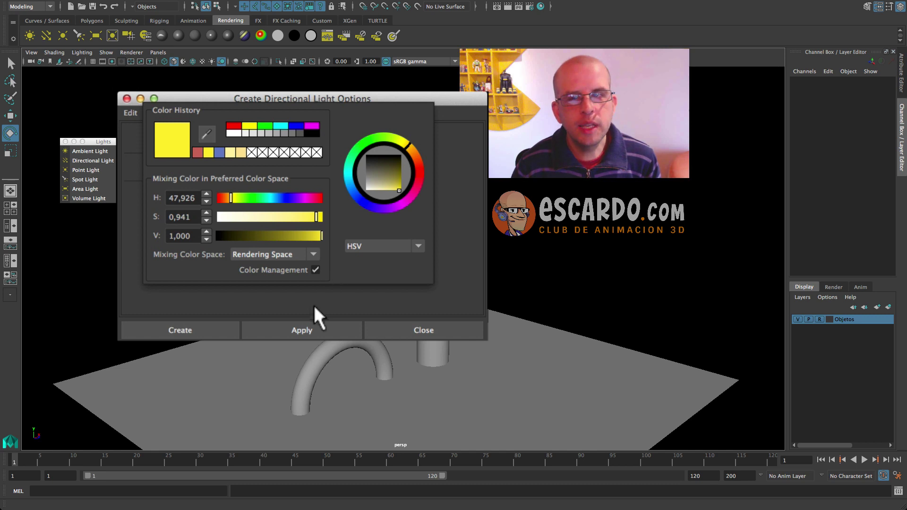
pyautogui.click(126, 112)
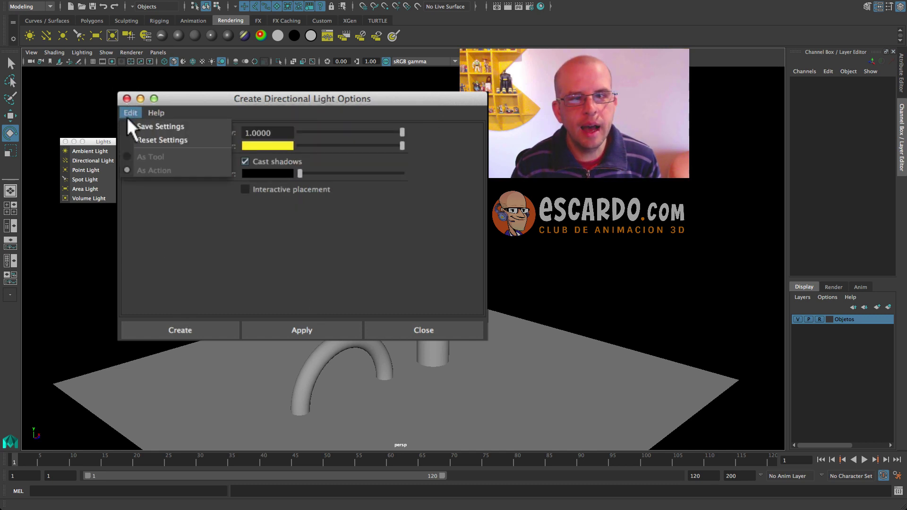
pyautogui.click(132, 136)
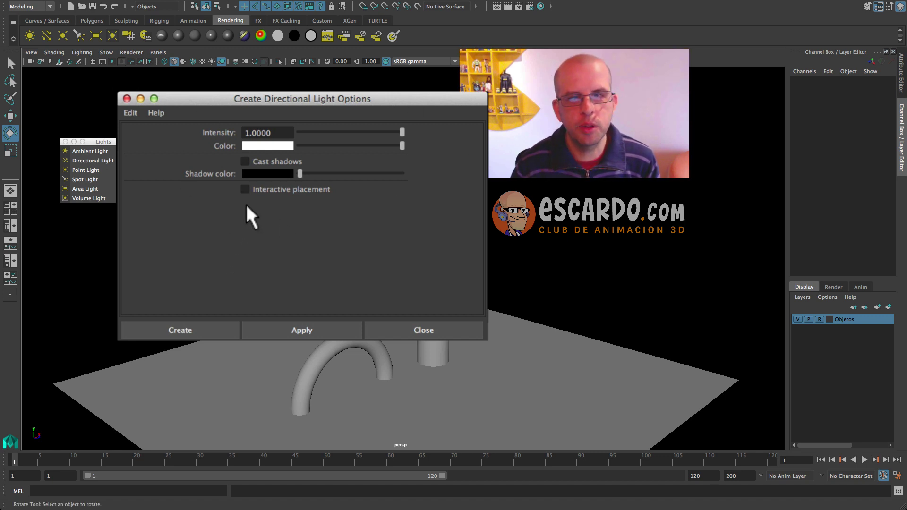
# Give the directional light a pale yellow colour and create it.
pyautogui.click(279, 145)
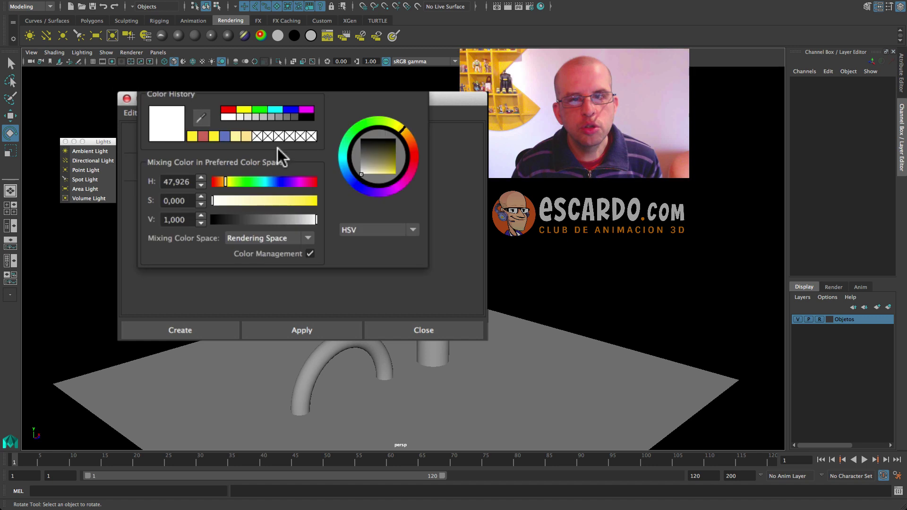
pyautogui.click(234, 135)
pyautogui.click(268, 289)
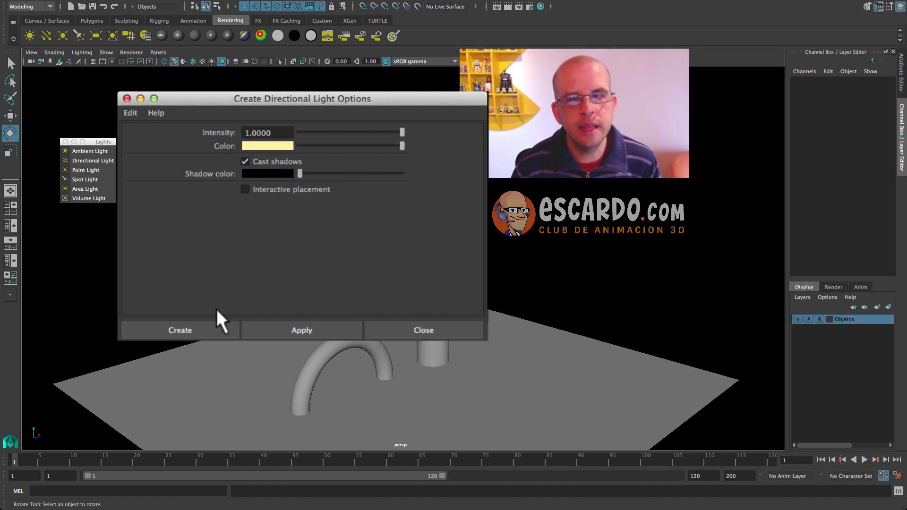
pyautogui.click(206, 325)
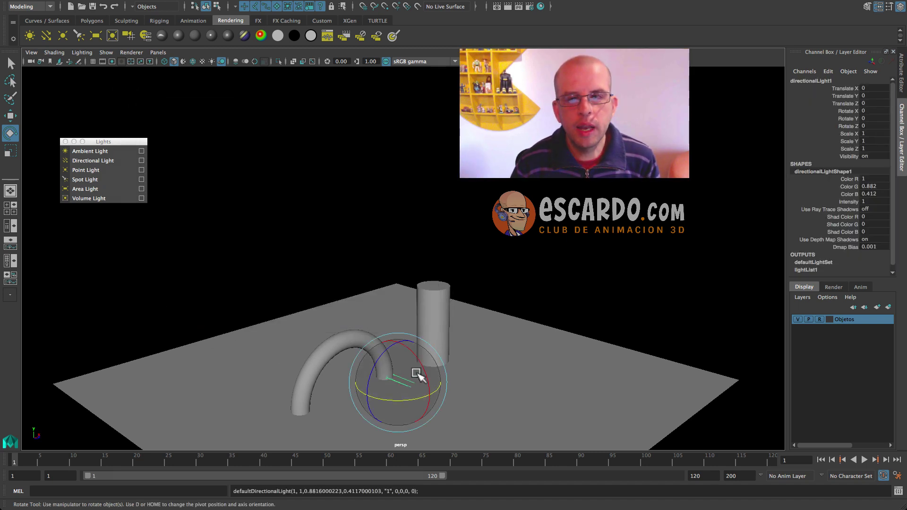
# Rotate the directional light to about -111° in X and raise it to Translate Y 10.
pyautogui.moveTo(417, 375)
pyautogui.mouseDown()
pyautogui.moveTo(432, 368)
pyautogui.moveTo(409, 358)
pyautogui.moveTo(398, 370)
pyautogui.moveTo(339, 189)
pyautogui.mouseUp()
pyautogui.press('w')
pyautogui.keyDown('alt'); pyautogui.moveTo(373, 232); pyautogui.dragTo(344, 233); pyautogui.keyUp('alt')
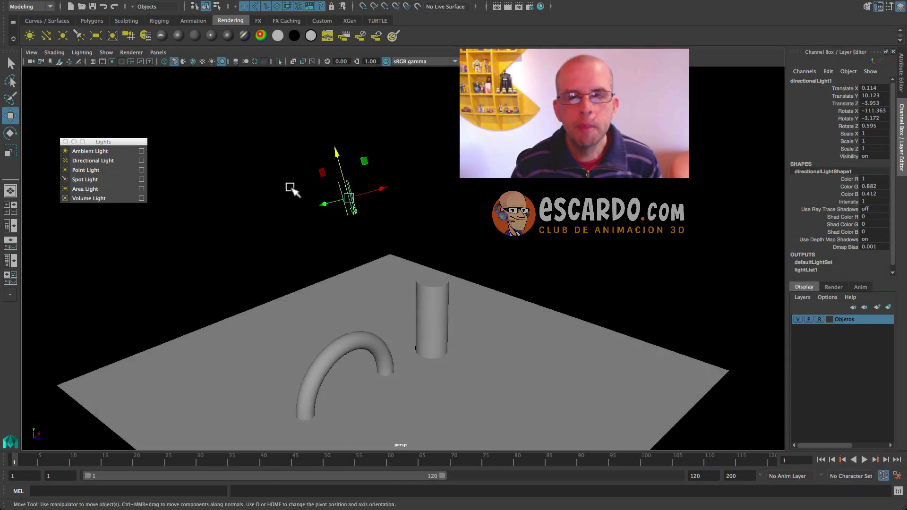
pyautogui.click(131, 52)
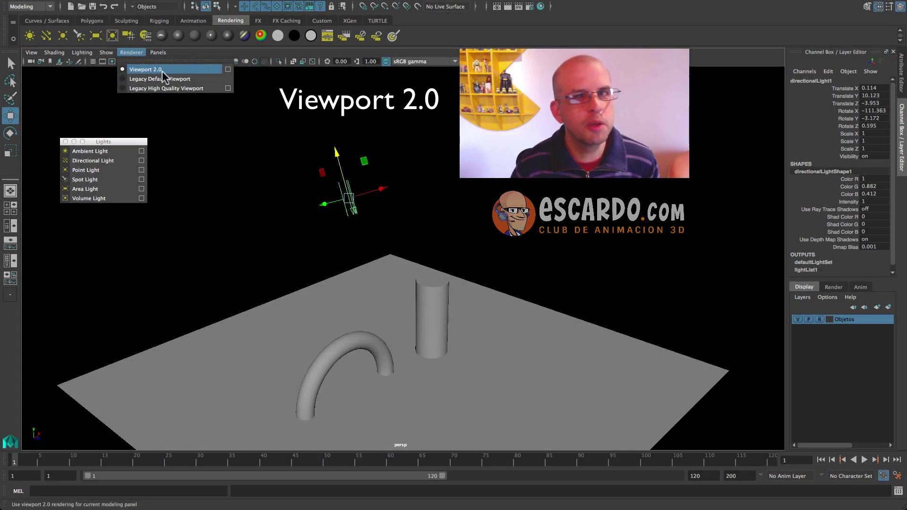
# Preview the view with all scene lights and cast shadows, and bring up the light's Attribute Editor.
pyautogui.click(161, 70)
pyautogui.click(83, 52)
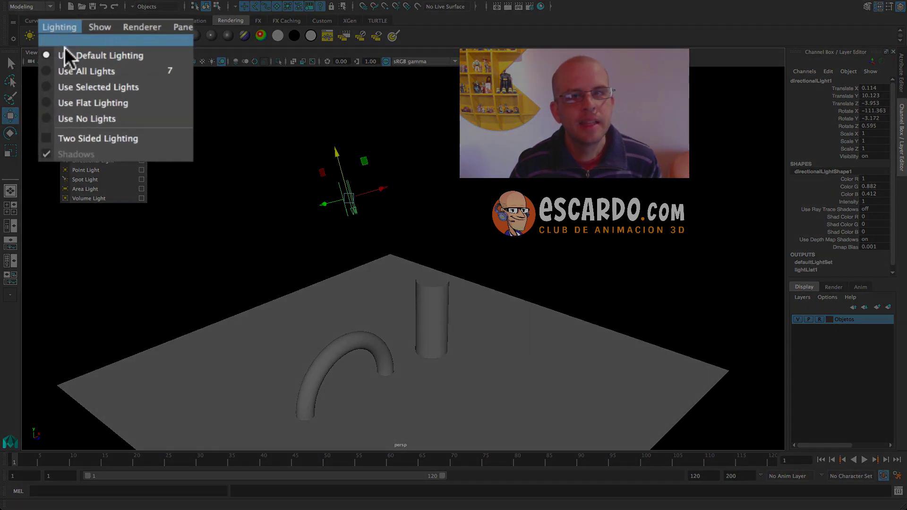
pyautogui.click(69, 69)
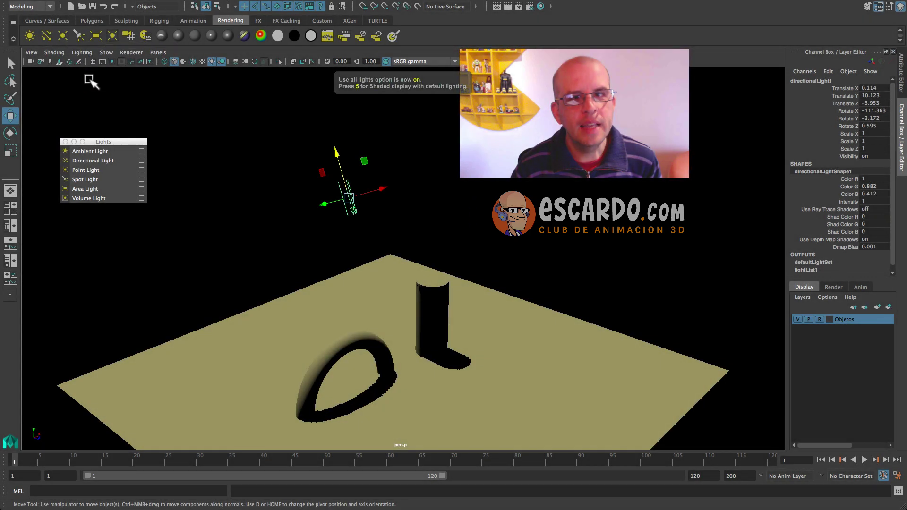
pyautogui.click(220, 61)
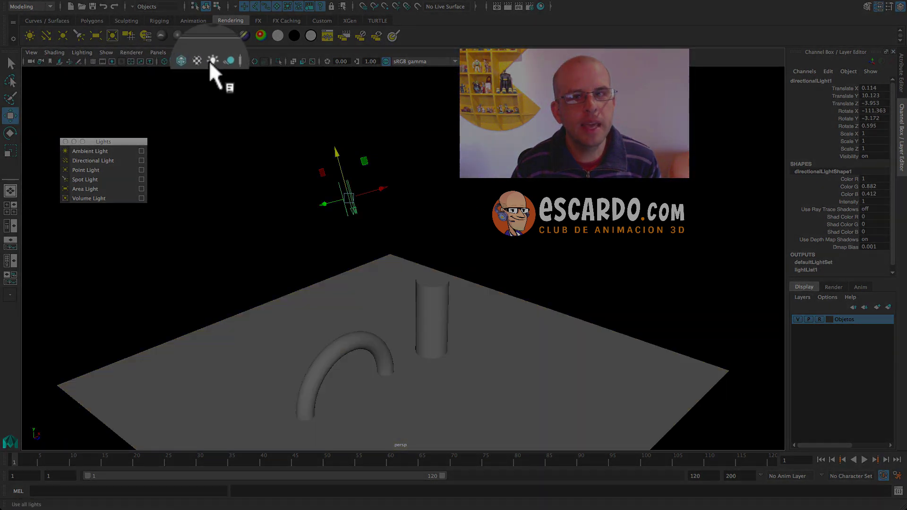
pyautogui.click(210, 61)
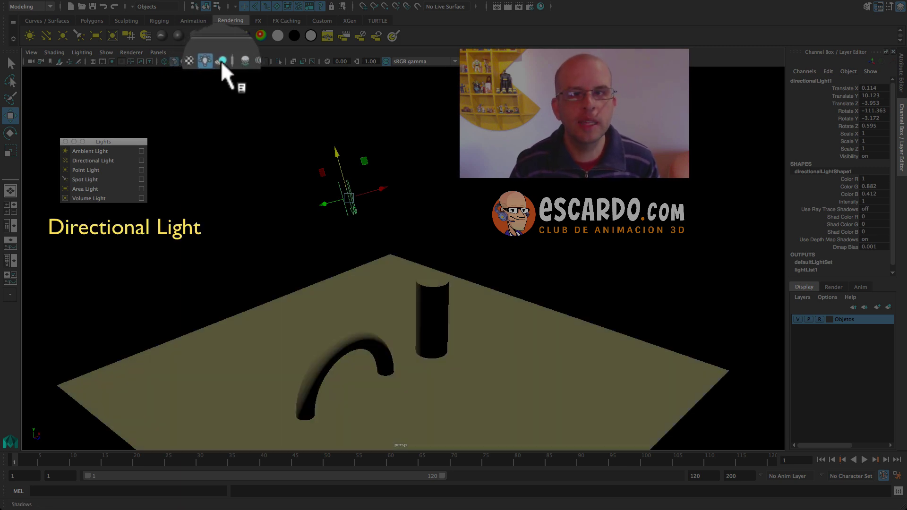
pyautogui.click(222, 60)
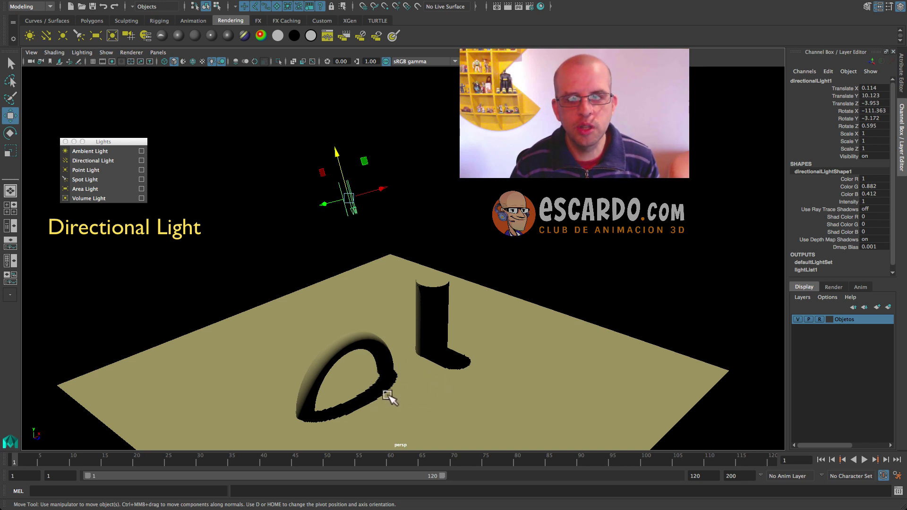
pyautogui.moveTo(386, 396)
pyautogui.keyDown('alt'); pyautogui.mouseDown()
pyautogui.moveTo(421, 390)
pyautogui.moveTo(374, 378)
pyautogui.moveTo(420, 381)
pyautogui.moveTo(414, 387)
pyautogui.mouseUp(); pyautogui.keyUp('alt')
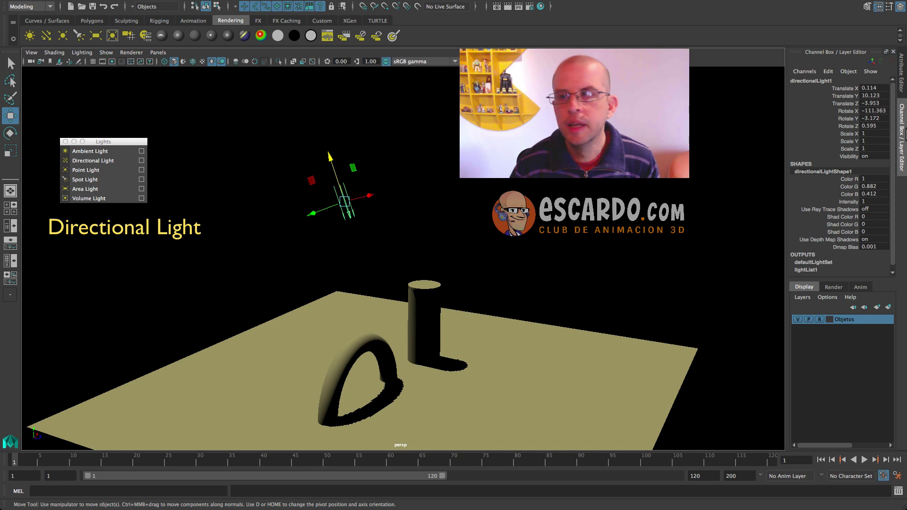
pyautogui.click(899, 82)
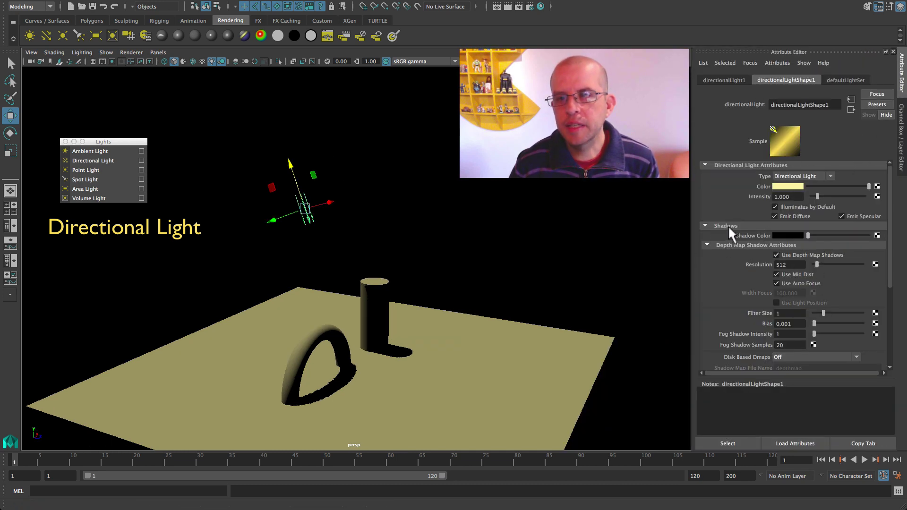
# Set the depth map shadow resolution to 2121 and rotate the directional light.
pyautogui.click(728, 225)
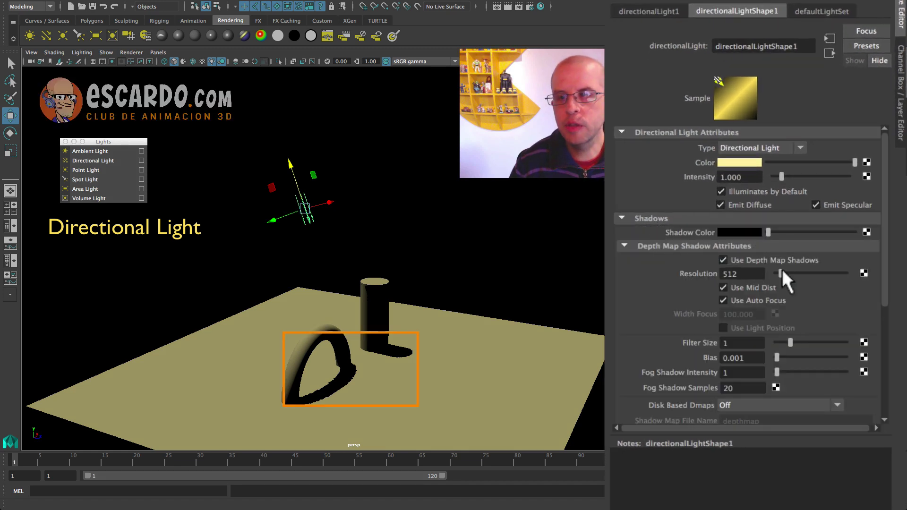
pyautogui.moveTo(781, 269); pyautogui.dragTo(793, 267)
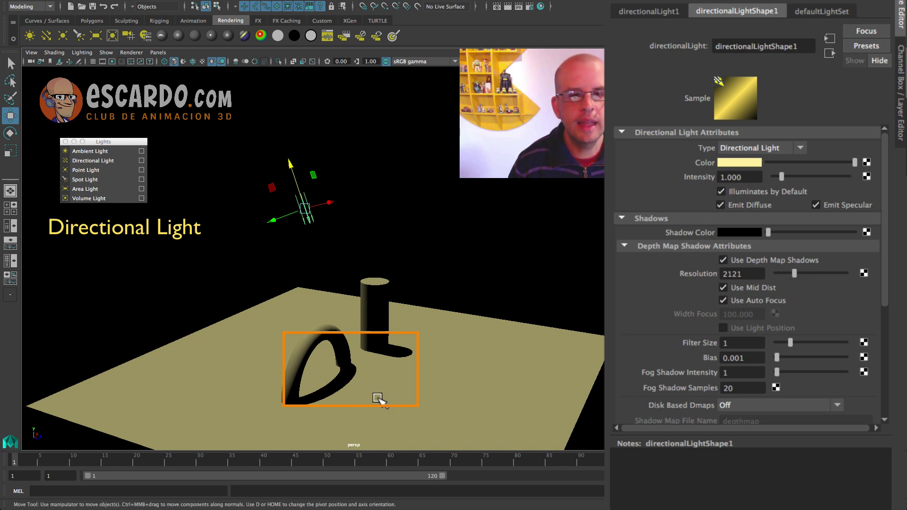
pyautogui.click(303, 221)
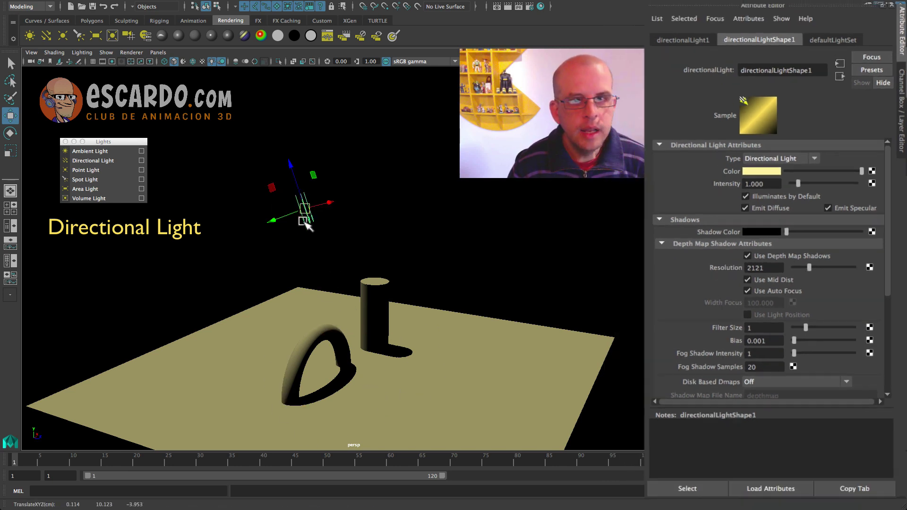
pyautogui.press('e')
pyautogui.moveTo(324, 195)
pyautogui.mouseDown()
pyautogui.moveTo(338, 196)
pyautogui.moveTo(297, 146)
pyautogui.moveTo(316, 188)
pyautogui.moveTo(291, 160)
pyautogui.moveTo(303, 182)
pyautogui.mouseUp()
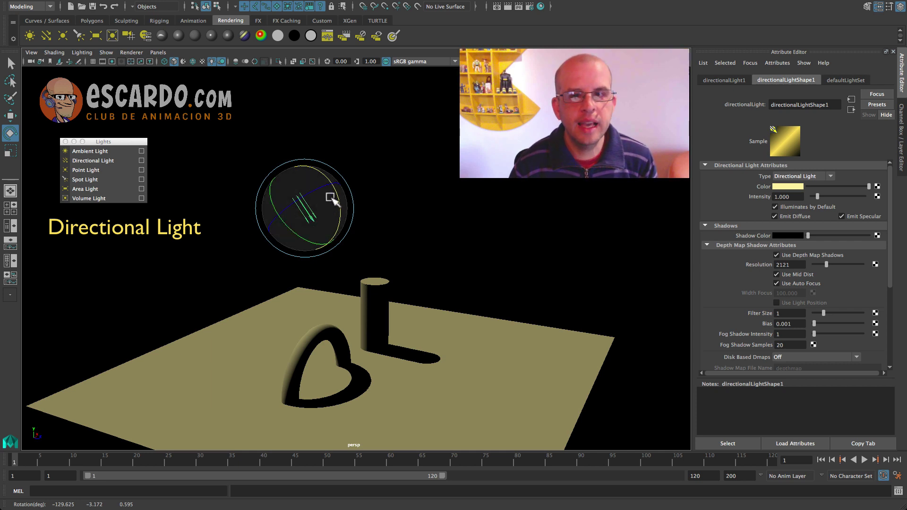
pyautogui.moveTo(330, 209)
pyautogui.keyDown('alt'); pyautogui.mouseDown()
pyautogui.moveTo(340, 243)
pyautogui.moveTo(289, 304)
pyautogui.moveTo(317, 241)
pyautogui.moveTo(306, 226)
pyautogui.moveTo(317, 226)
pyautogui.mouseUp(); pyautogui.keyUp('alt')
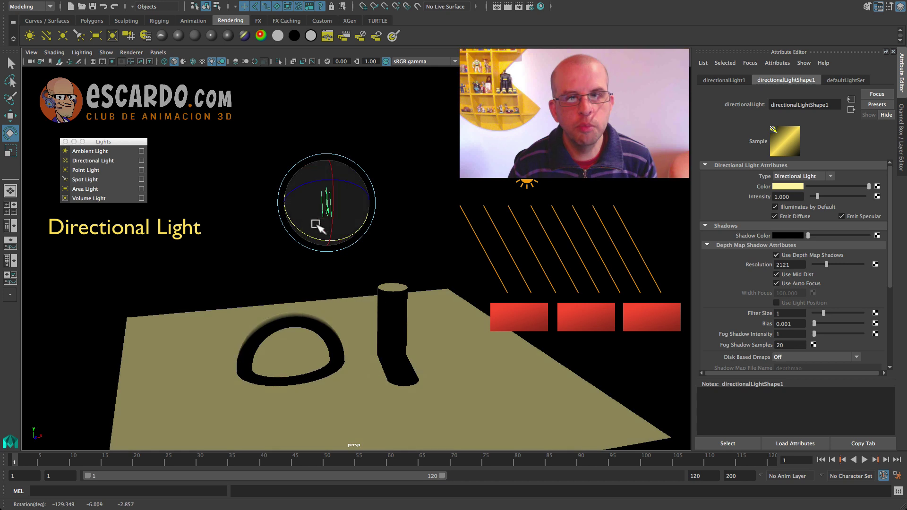
# Move and rotate the directional light so the shadows fall in a new direction.
pyautogui.press('w')
pyautogui.moveTo(325, 188)
pyautogui.mouseDown()
pyautogui.moveTo(349, 351)
pyautogui.moveTo(320, 257)
pyautogui.moveTo(331, 208)
pyautogui.mouseUp()
pyautogui.moveTo(397, 227)
pyautogui.mouseDown()
pyautogui.moveTo(226, 234)
pyautogui.moveTo(371, 188)
pyautogui.mouseUp()
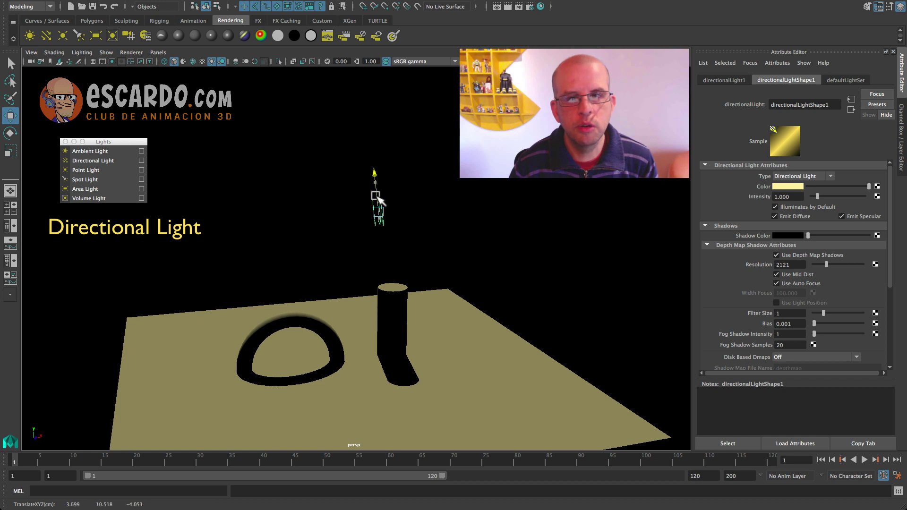
pyautogui.press('e')
pyautogui.moveTo(320, 239); pyautogui.dragTo(366, 239)
pyautogui.press('w')
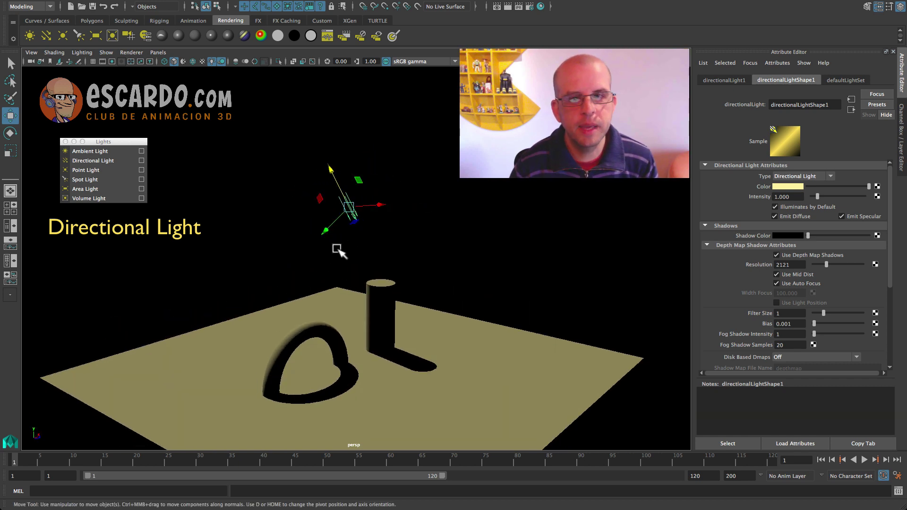
pyautogui.click(782, 186)
# Pick a dark blue light colour and undo the intensity drop back to 1.000.
pyautogui.click(832, 231)
pyautogui.click(854, 216)
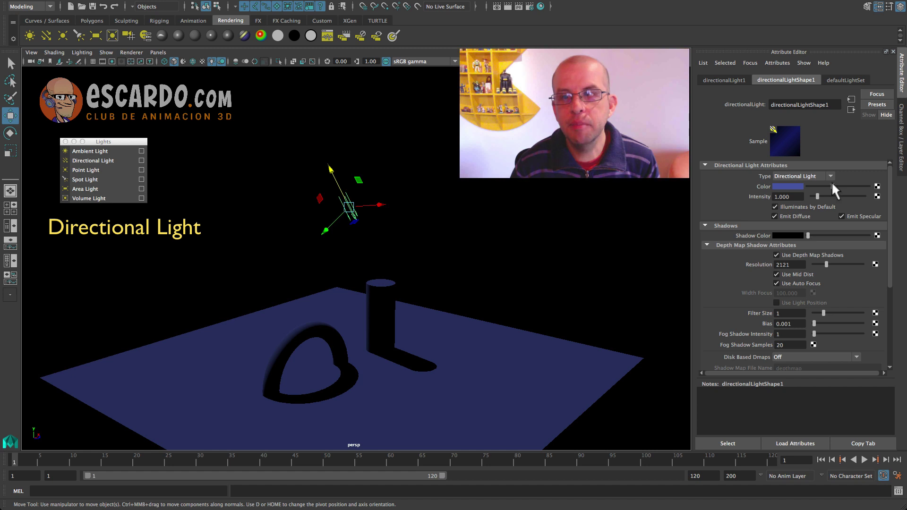
pyautogui.moveTo(830, 183)
pyautogui.mouseDown()
pyautogui.moveTo(814, 184)
pyautogui.moveTo(830, 184)
pyautogui.moveTo(813, 193)
pyautogui.moveTo(841, 192)
pyautogui.mouseUp()
pyautogui.hotkey('ctrl', 'z')
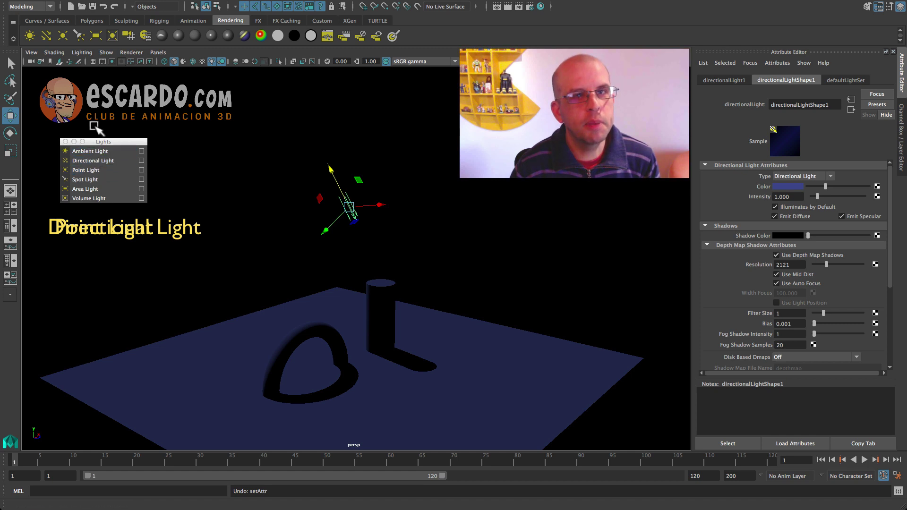
# Create a point light and move it to about -8.47, 7.16, 6.92 beside the cylinder.
pyautogui.click(62, 36)
pyautogui.moveTo(354, 320); pyautogui.dragTo(354, 215)
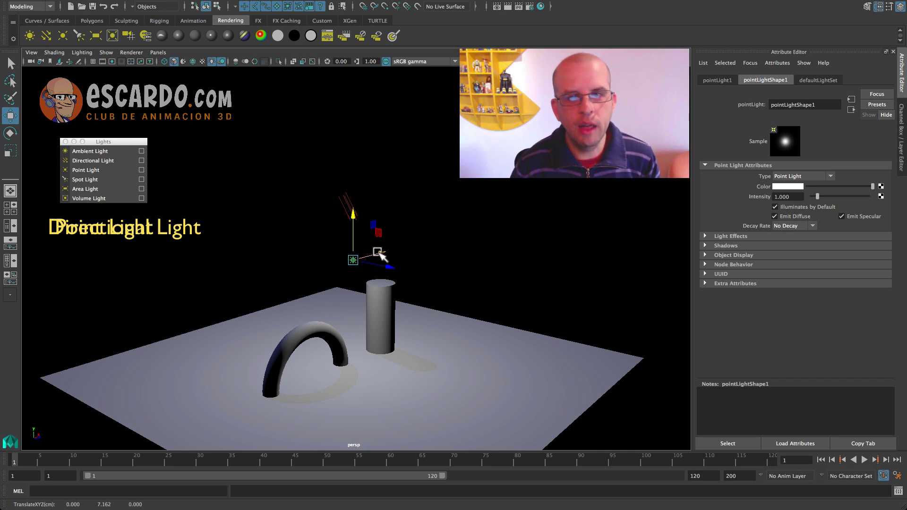
pyautogui.moveTo(379, 265); pyautogui.dragTo(240, 308)
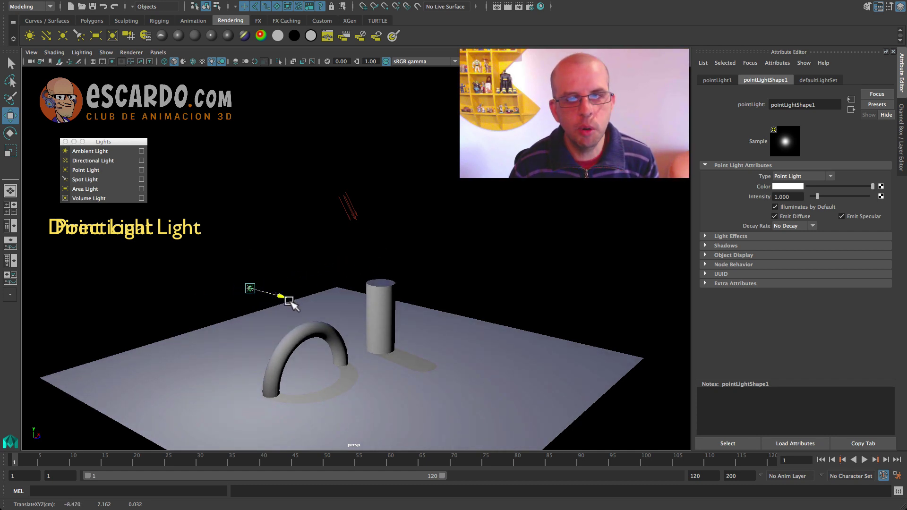
pyautogui.moveTo(289, 301)
pyautogui.mouseDown()
pyautogui.moveTo(489, 392)
pyautogui.moveTo(243, 271)
pyautogui.moveTo(433, 362)
pyautogui.moveTo(388, 347)
pyautogui.mouseUp()
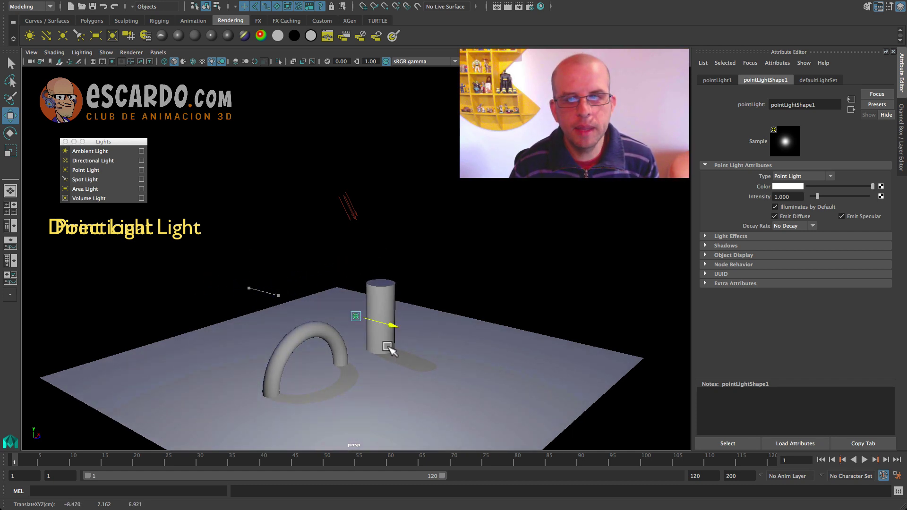
# Make the point light yellow, move it to about -13.23, 7.16, 4.12, intensity 1.966.
pyautogui.click(790, 188)
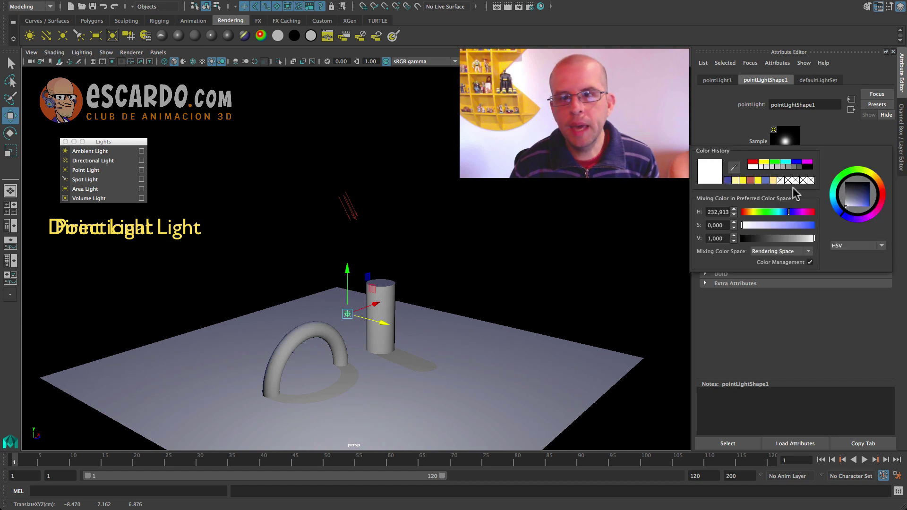
pyautogui.click(871, 181)
pyautogui.moveTo(857, 199); pyautogui.dragTo(866, 208)
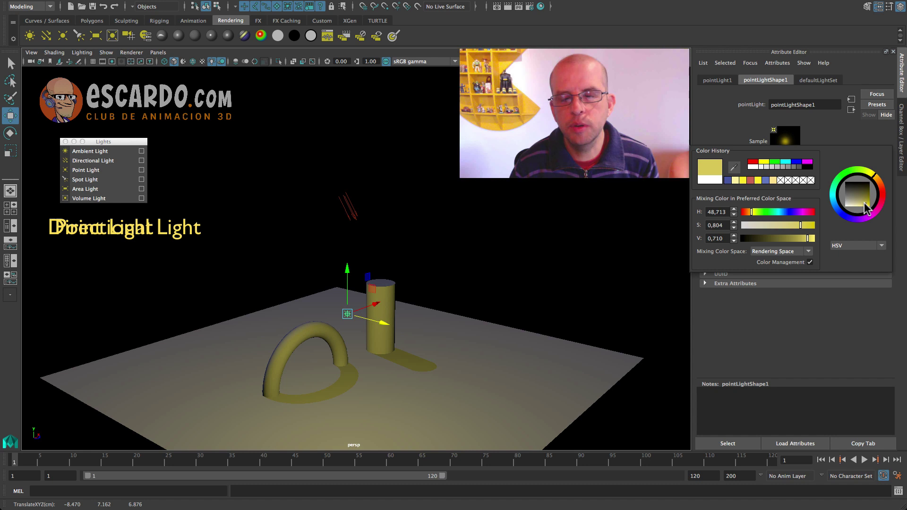
pyautogui.moveTo(374, 303)
pyautogui.mouseDown()
pyautogui.moveTo(253, 348)
pyautogui.moveTo(301, 338)
pyautogui.moveTo(253, 340)
pyautogui.moveTo(398, 381)
pyautogui.moveTo(254, 343)
pyautogui.mouseUp()
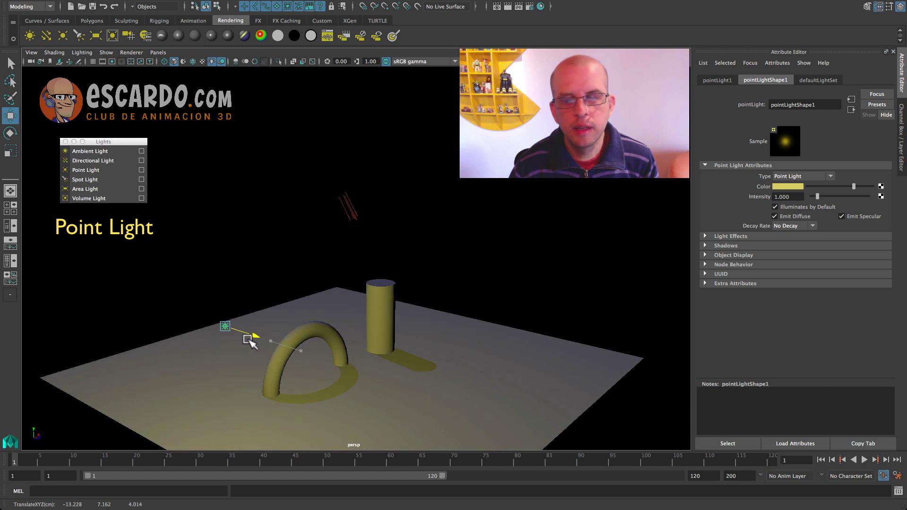
pyautogui.moveTo(817, 197); pyautogui.dragTo(824, 199)
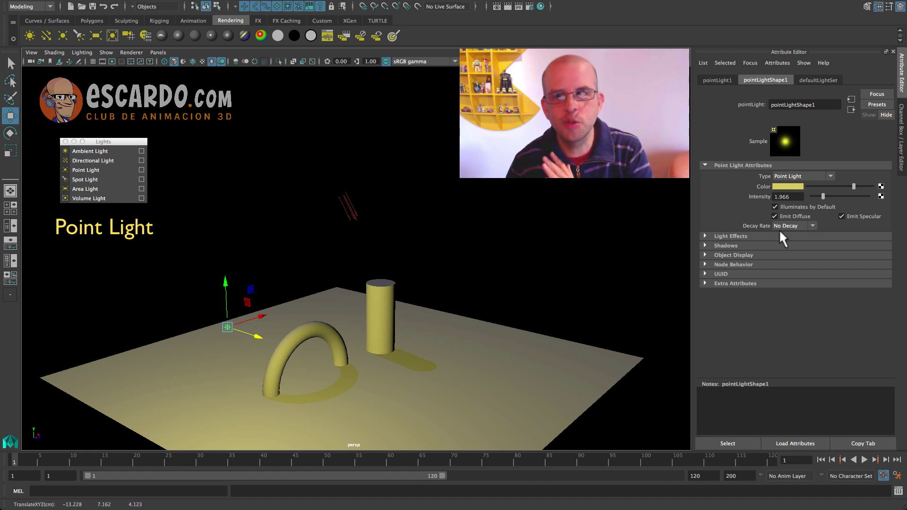
# Compare Linear and Quadratic decay and raise the point light's intensity to 5.128.
pyautogui.click(783, 227)
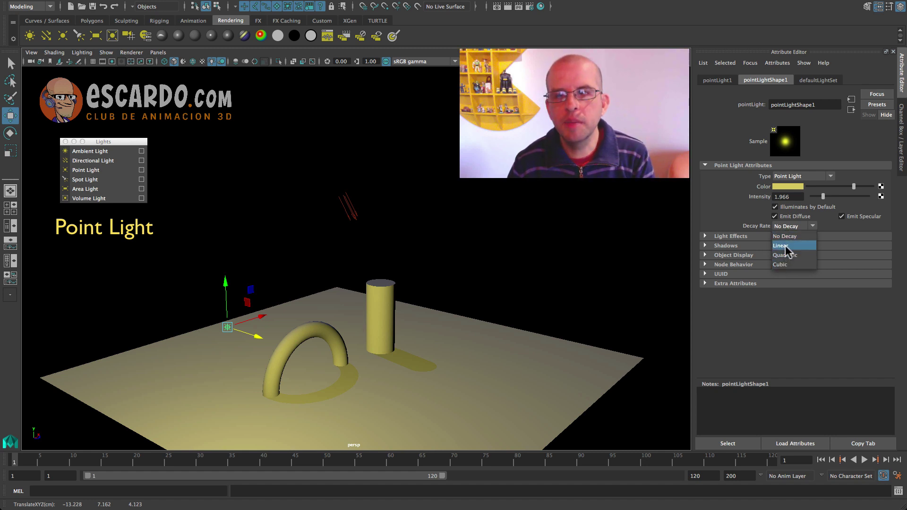
pyautogui.click(786, 247)
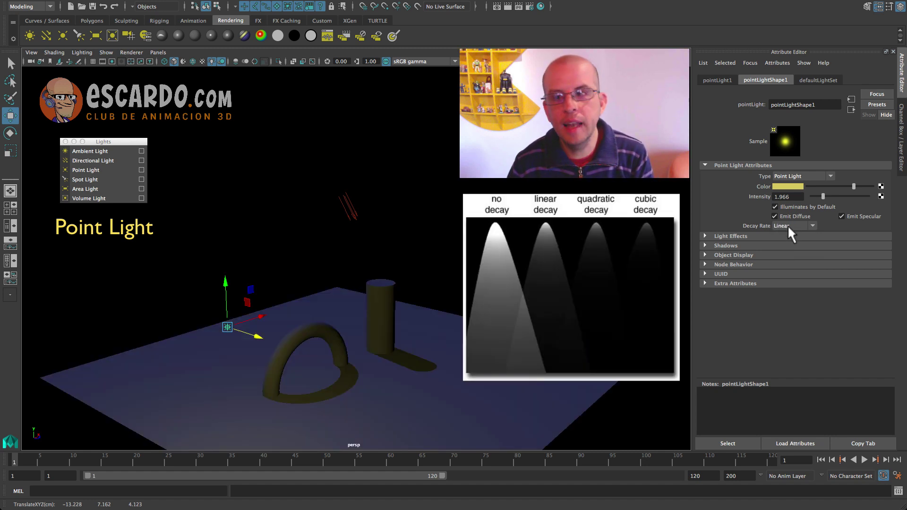
pyautogui.click(788, 228)
pyautogui.click(787, 254)
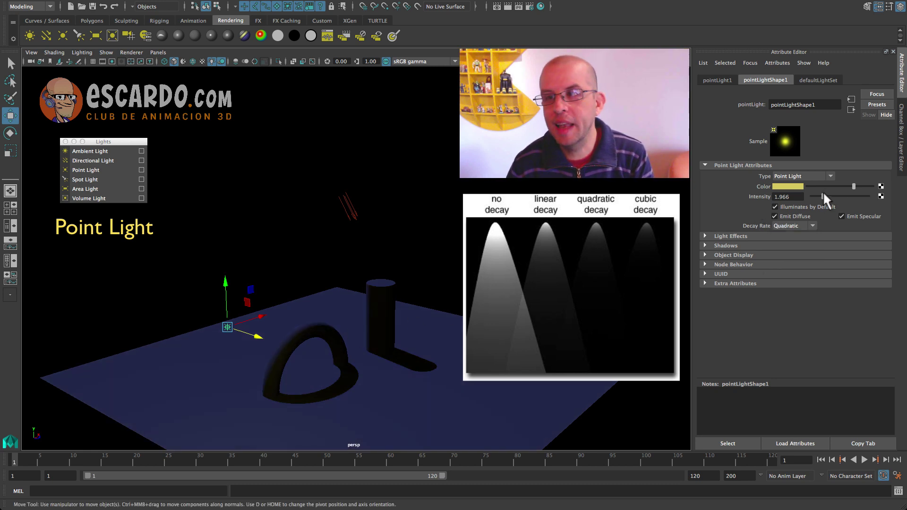
pyautogui.moveTo(824, 199); pyautogui.dragTo(853, 199)
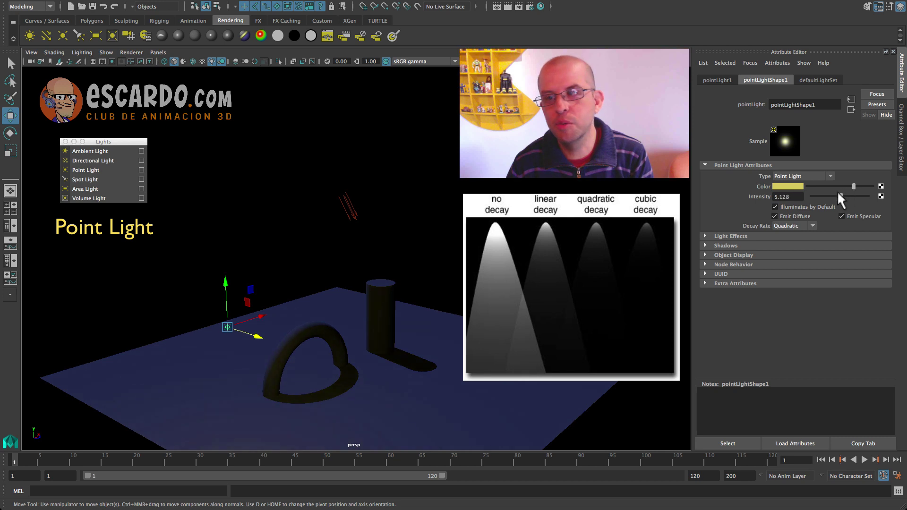
# Try No Decay, nudge the light slightly left, and settle on Linear decay.
pyautogui.click(794, 225)
pyautogui.click(786, 248)
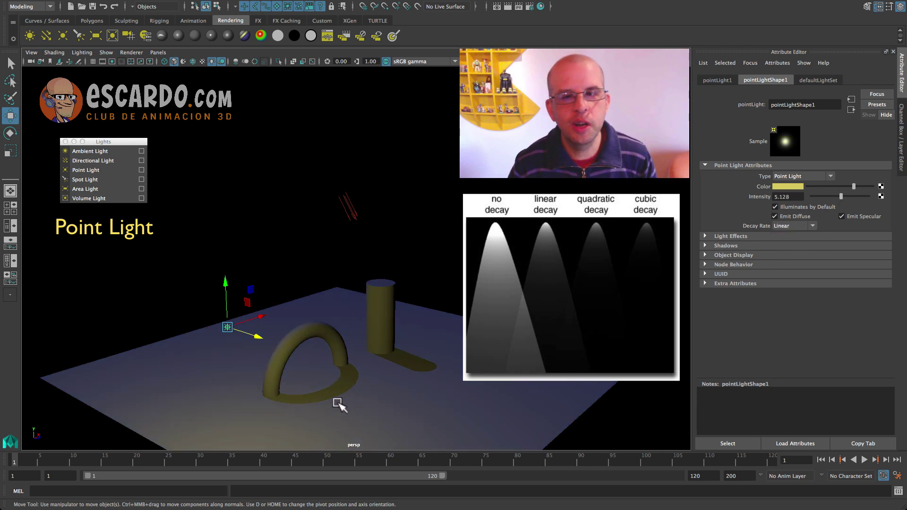
pyautogui.moveTo(260, 318); pyautogui.dragTo(254, 319)
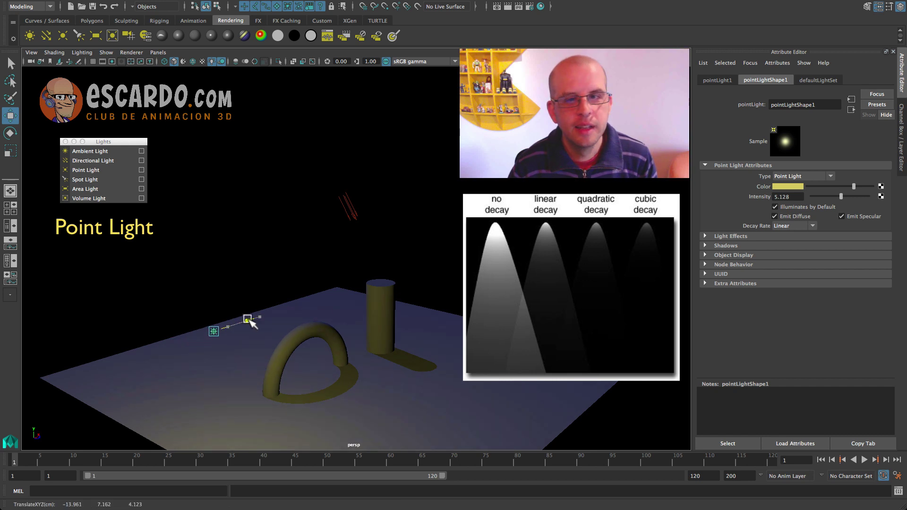
pyautogui.click(781, 226)
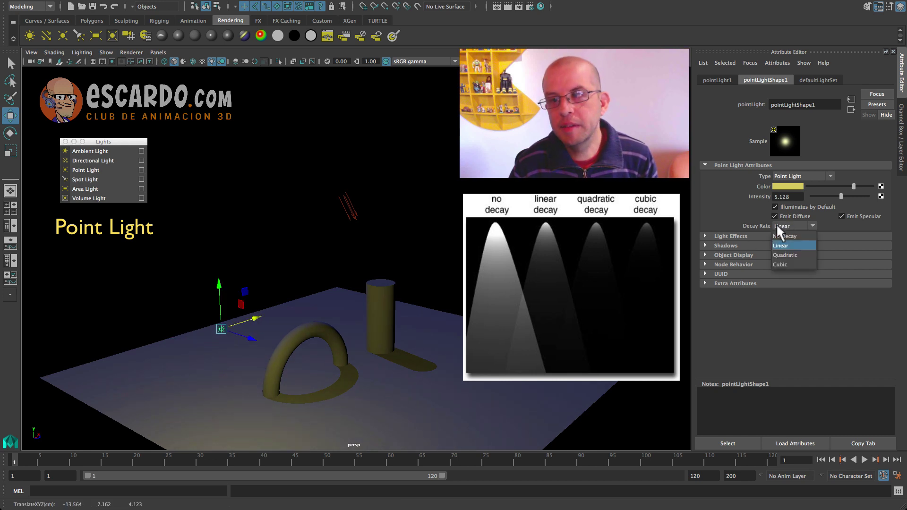
pyautogui.click(786, 237)
pyautogui.click(796, 227)
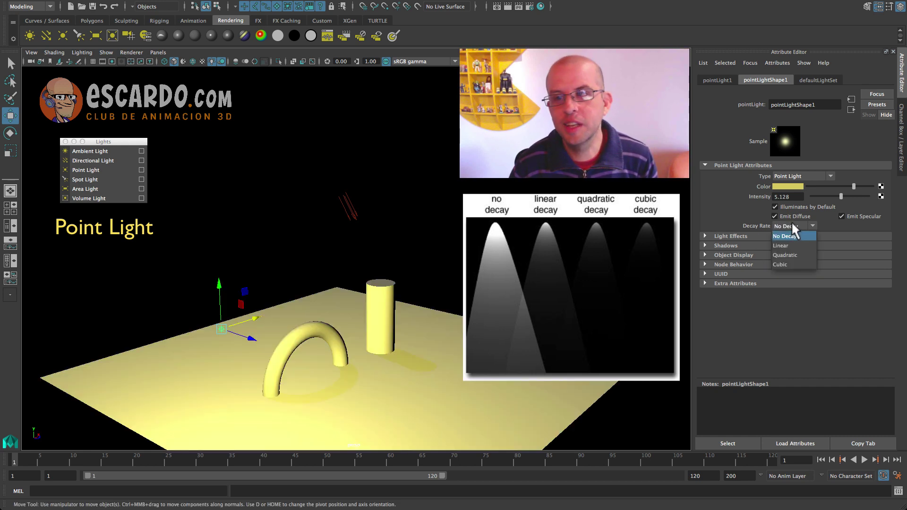
pyautogui.click(792, 247)
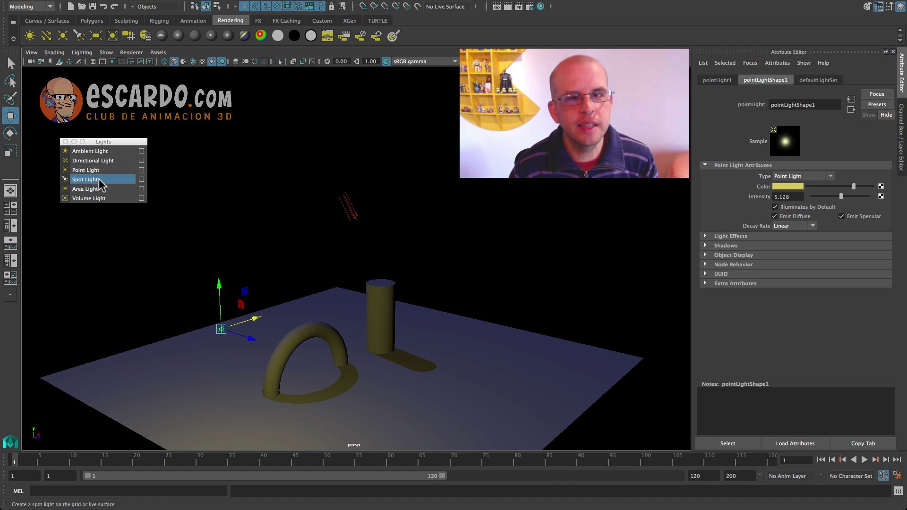
# Add a spot light, raise it above the floor and angle it down onto the floor beside the arch.
pyautogui.click(99, 181)
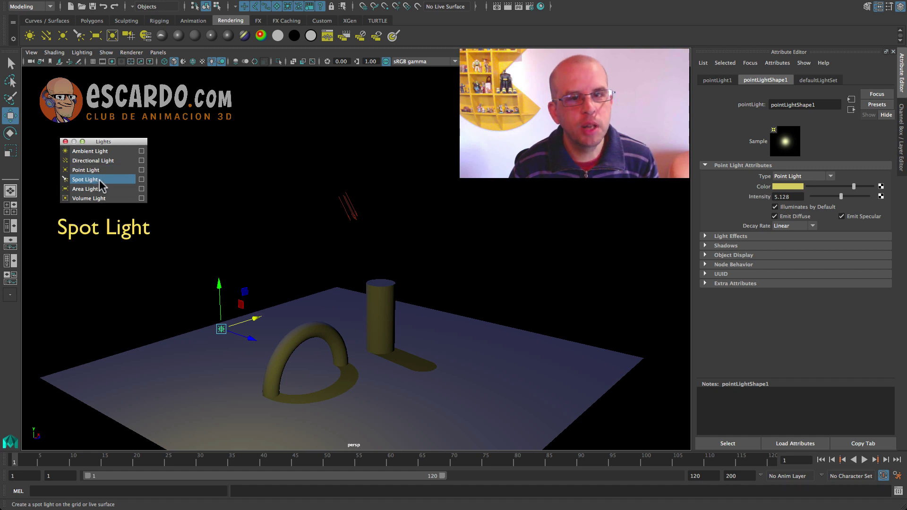
pyautogui.moveTo(356, 327); pyautogui.dragTo(346, 207)
pyautogui.press('e')
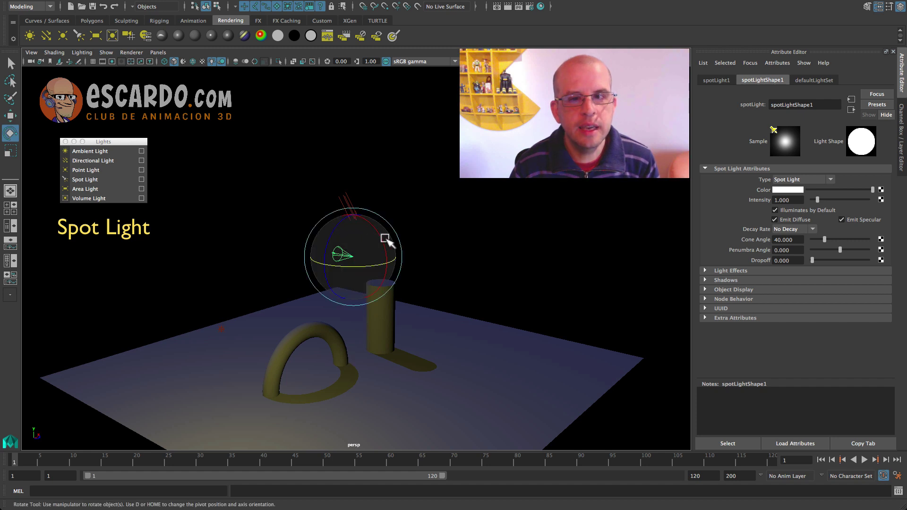
pyautogui.moveTo(385, 239)
pyautogui.mouseDown()
pyautogui.moveTo(338, 171)
pyautogui.moveTo(351, 191)
pyautogui.mouseUp()
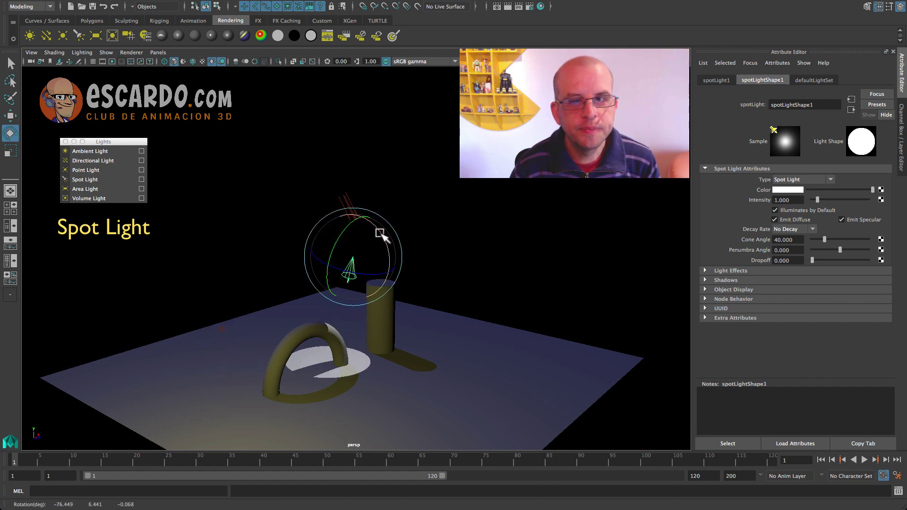
pyautogui.moveTo(380, 233); pyautogui.dragTo(354, 202)
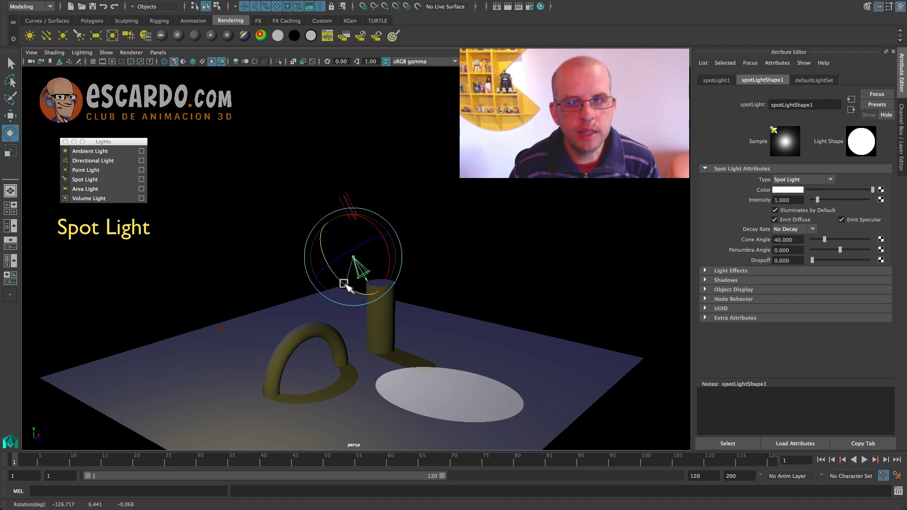
pyautogui.moveTo(344, 283)
pyautogui.mouseDown()
pyautogui.moveTo(340, 264)
pyautogui.moveTo(352, 283)
pyautogui.moveTo(342, 287)
pyautogui.moveTo(354, 277)
pyautogui.mouseUp()
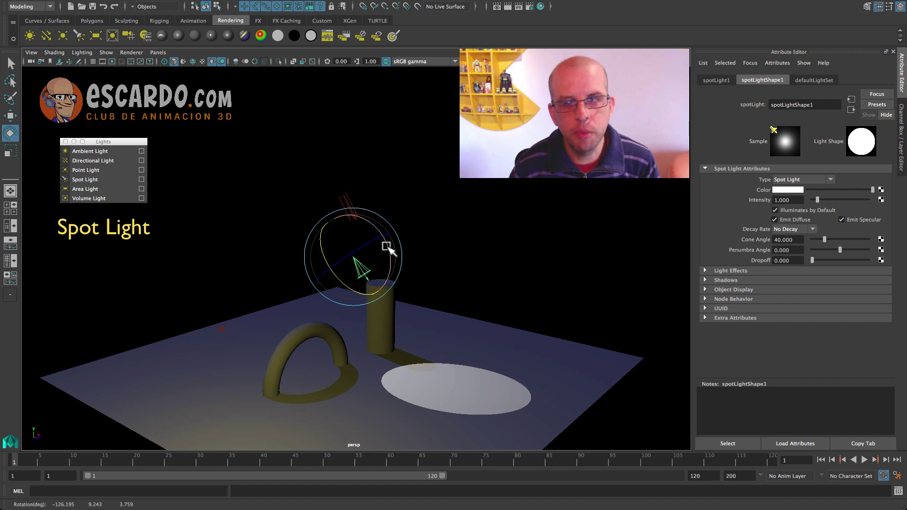
pyautogui.moveTo(386, 247); pyautogui.dragTo(397, 283)
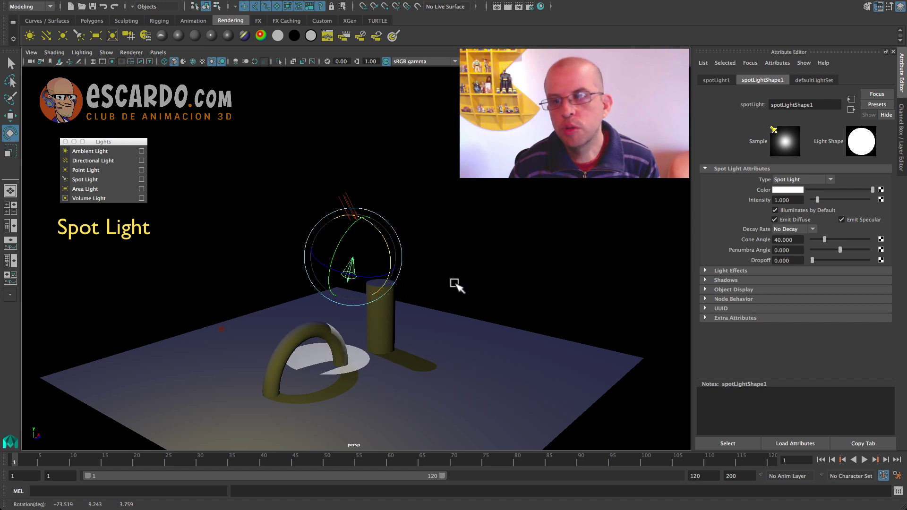
# Toggle the spot light's Use Depth Map Shadows on and back off.
pyautogui.click(727, 280)
pyautogui.click(776, 309)
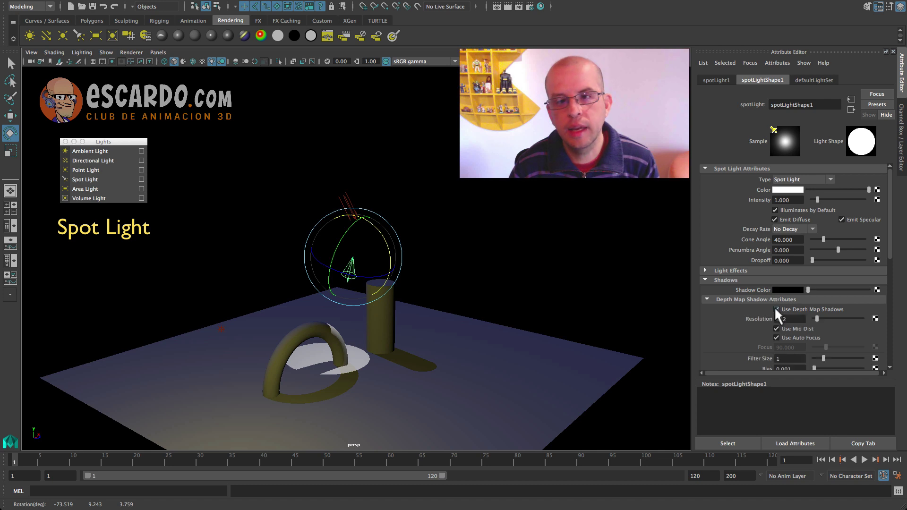
pyautogui.click(776, 310)
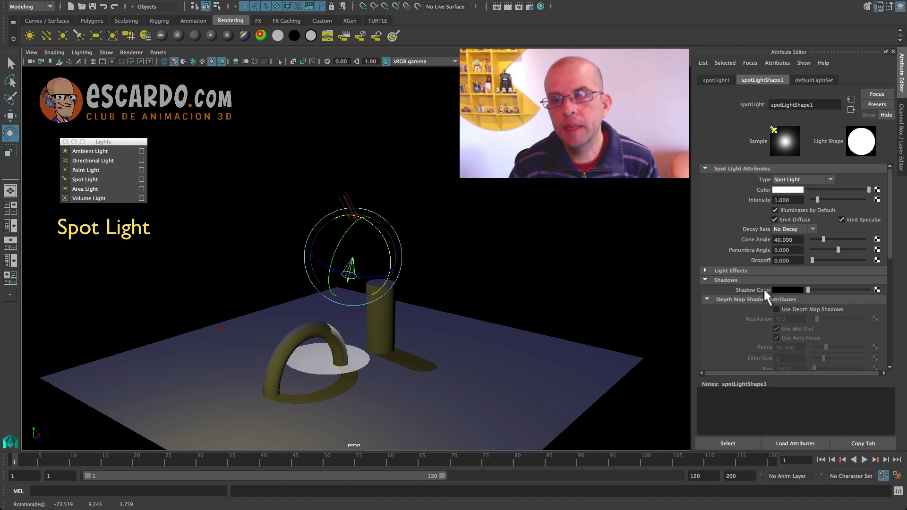
# Set the spot light's colour to a bright, saturated red.
pyautogui.click(789, 189)
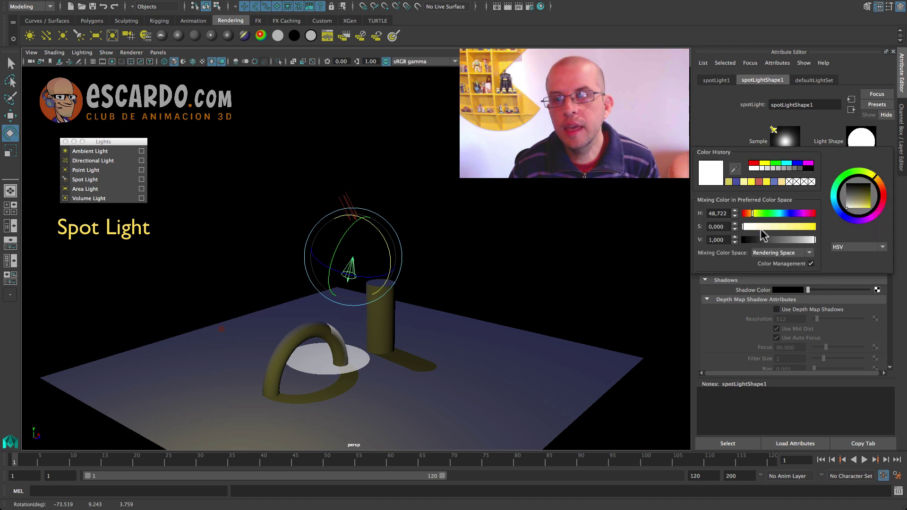
pyautogui.moveTo(781, 242); pyautogui.dragTo(827, 246)
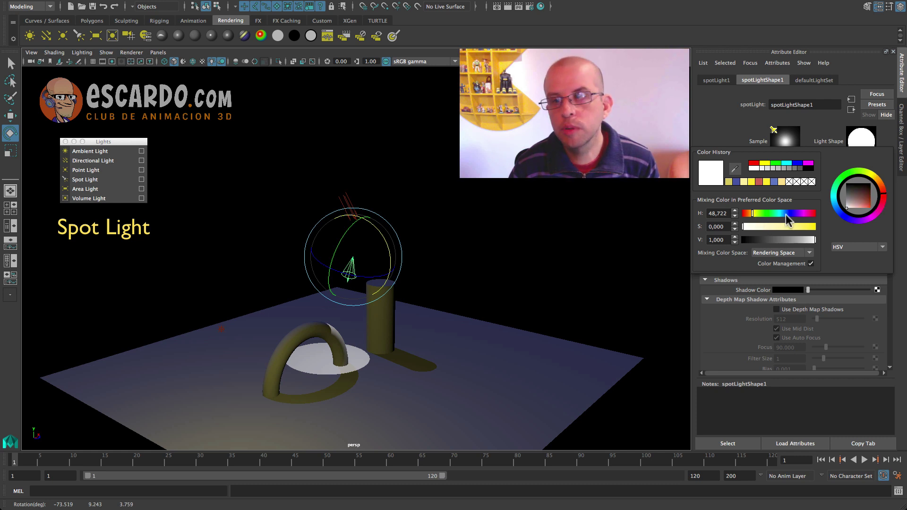
pyautogui.moveTo(845, 208); pyautogui.dragTo(870, 203)
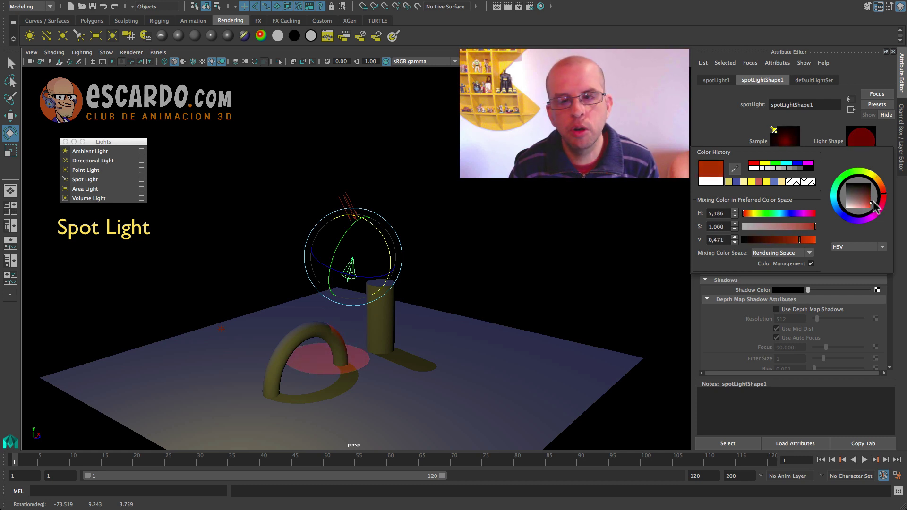
pyautogui.moveTo(865, 201); pyautogui.dragTo(871, 185)
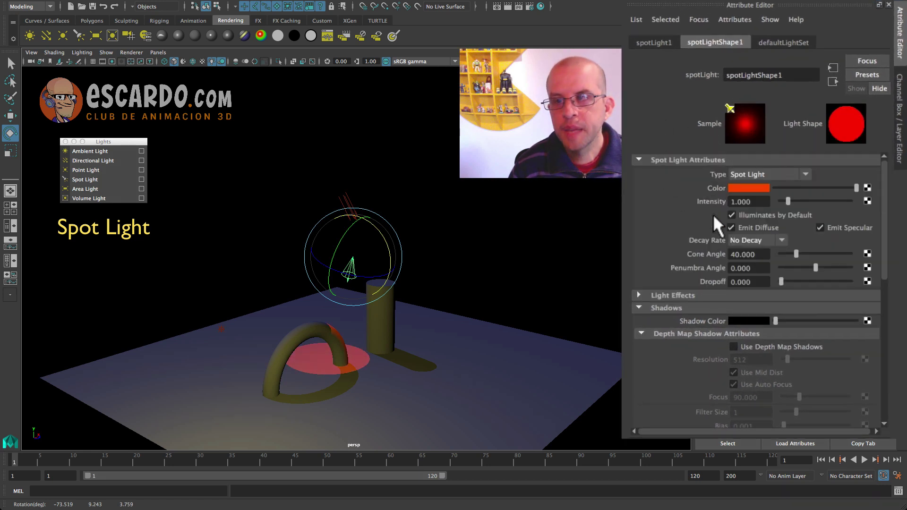
# Widen the spot cone to 87.523° with 6.697 penumbra and move it right of the cylinder.
pyautogui.moveTo(796, 254)
pyautogui.mouseDown()
pyautogui.moveTo(849, 265)
pyautogui.moveTo(839, 264)
pyautogui.mouseUp()
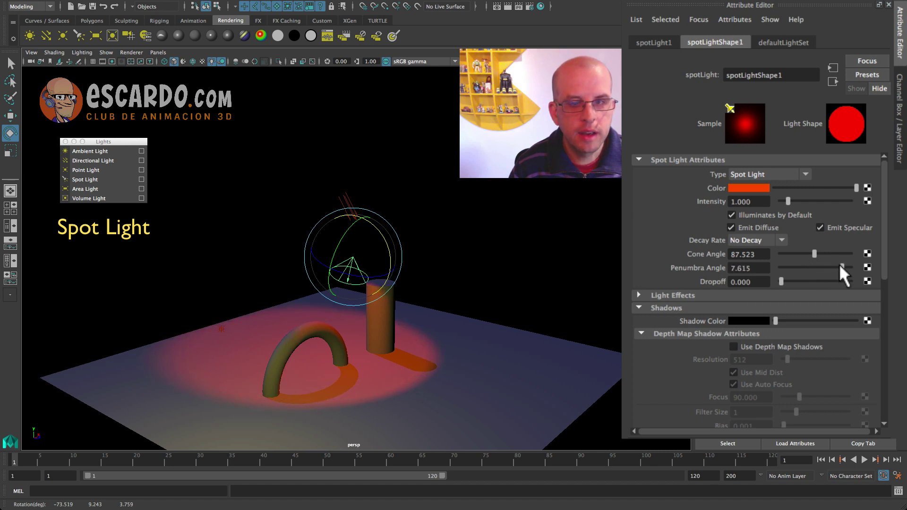
pyautogui.press('w')
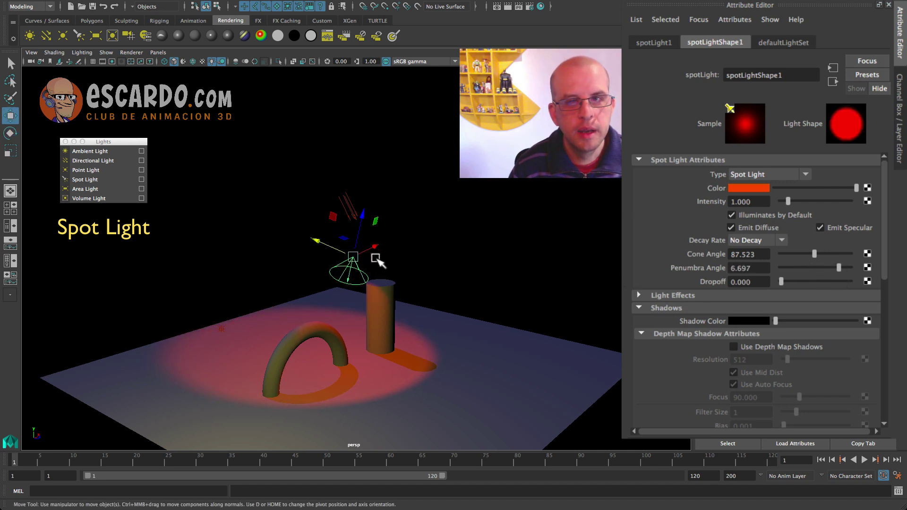
pyautogui.moveTo(327, 251)
pyautogui.mouseDown()
pyautogui.moveTo(490, 313)
pyautogui.moveTo(424, 302)
pyautogui.mouseUp()
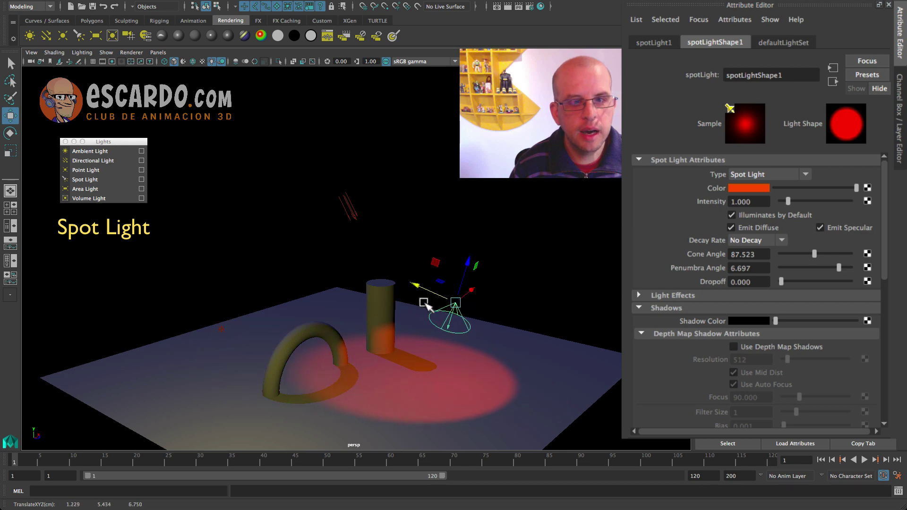
pyautogui.moveTo(377, 373)
pyautogui.keyDown('alt'); pyautogui.mouseDown()
pyautogui.moveTo(334, 370)
pyautogui.moveTo(433, 365)
pyautogui.moveTo(374, 375)
pyautogui.mouseUp(); pyautogui.keyUp('alt')
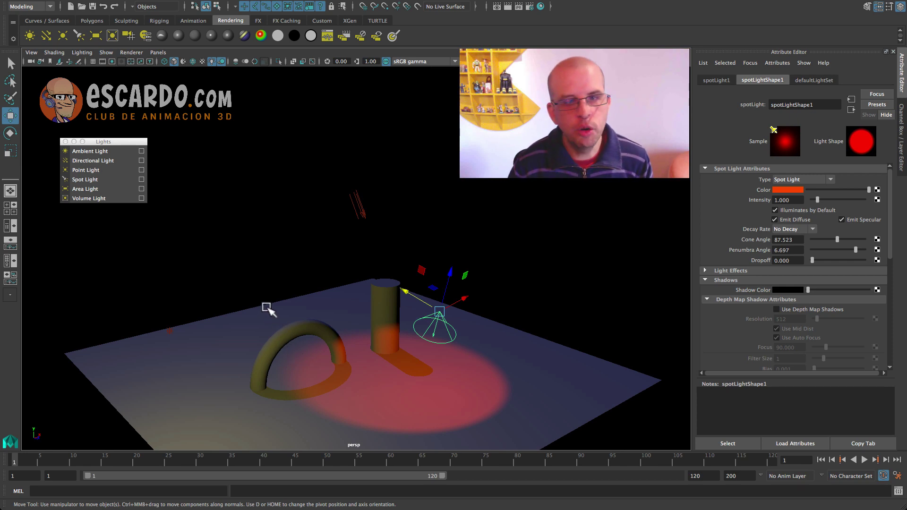
# Set viewport lighting to Use Selected Lights, then preview the directional, yellow point and red spot lights individually.
pyautogui.click(76, 53)
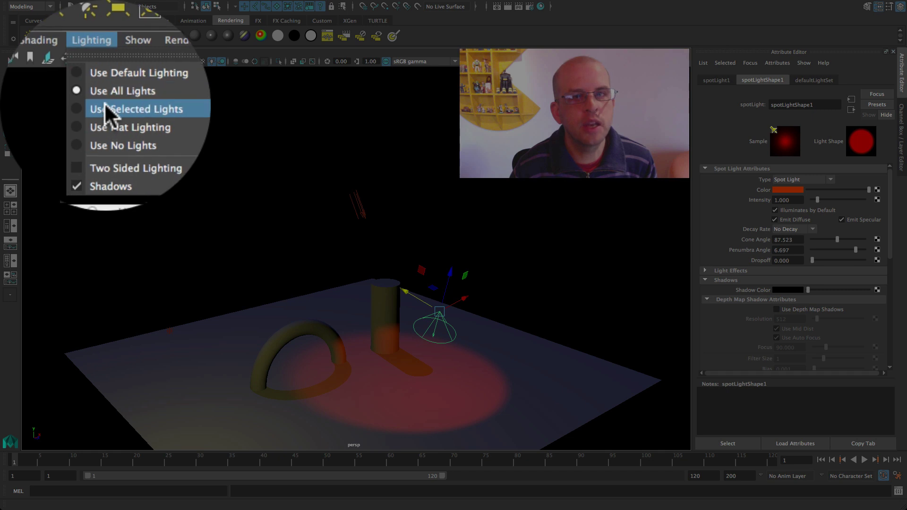
pyautogui.click(105, 108)
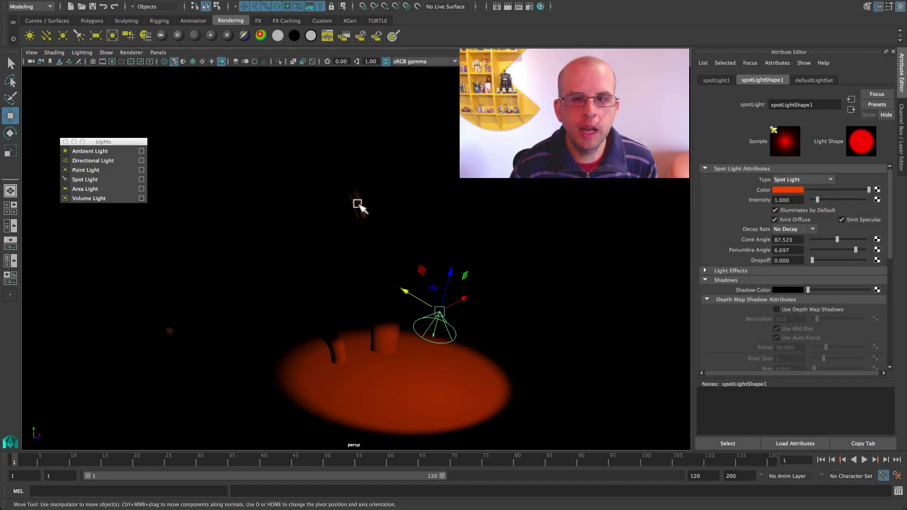
pyautogui.click(357, 204)
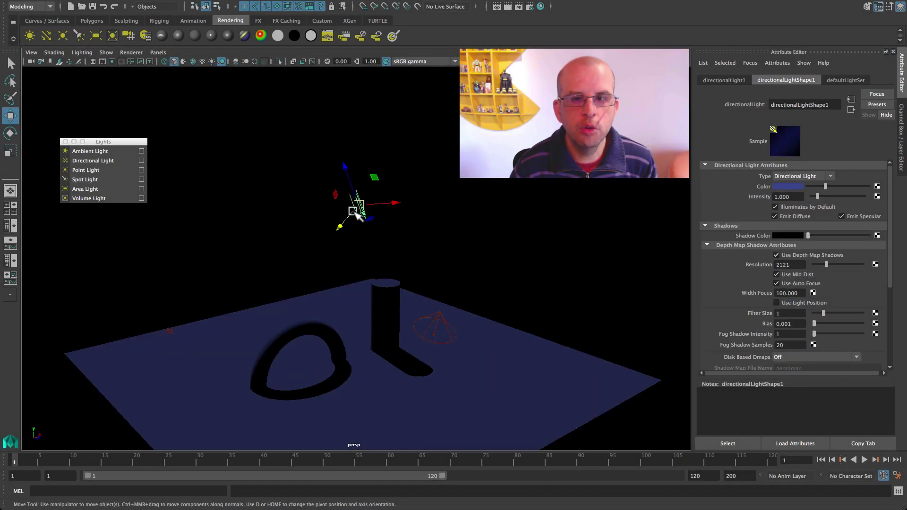
pyautogui.click(170, 331)
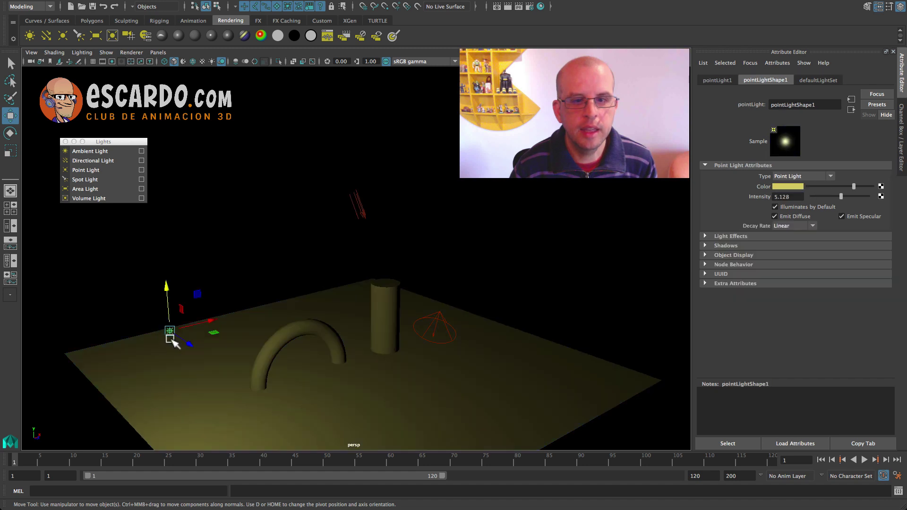
pyautogui.click(434, 324)
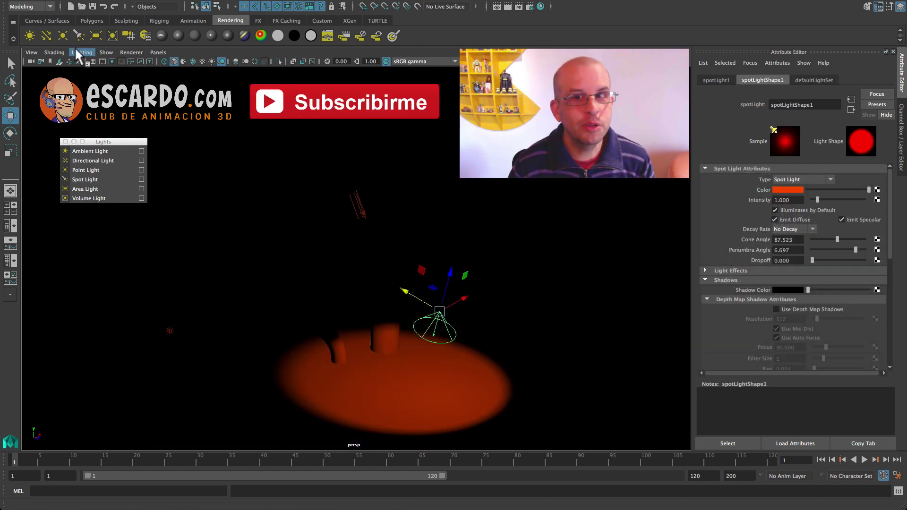